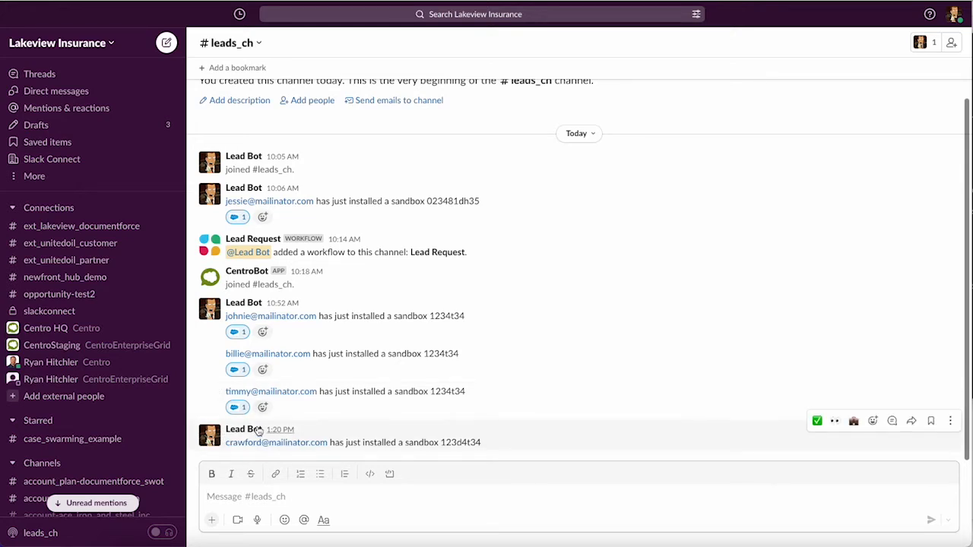
React with the salesforce emoji to the newest Lead Bot message about an installed sandbox in leads_ch
click(209, 434)
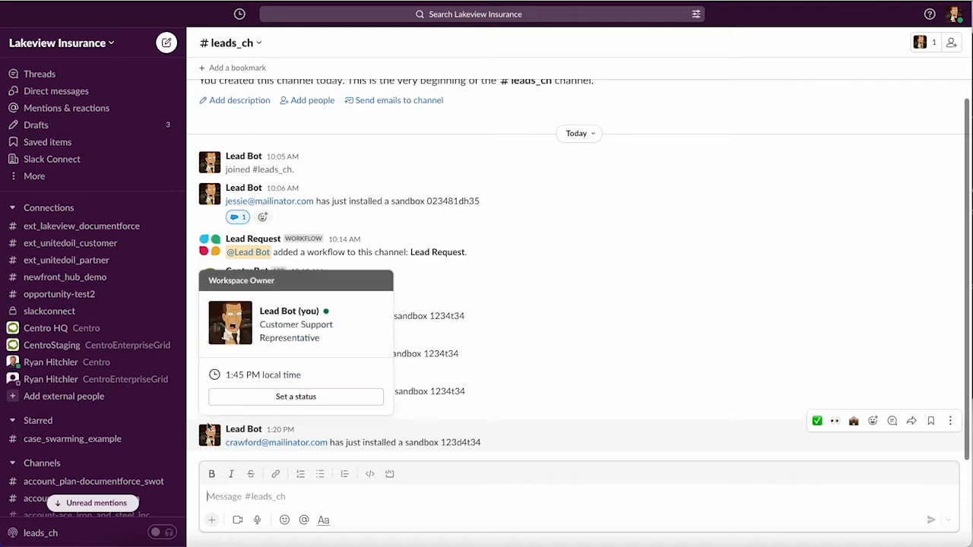
click(520, 473)
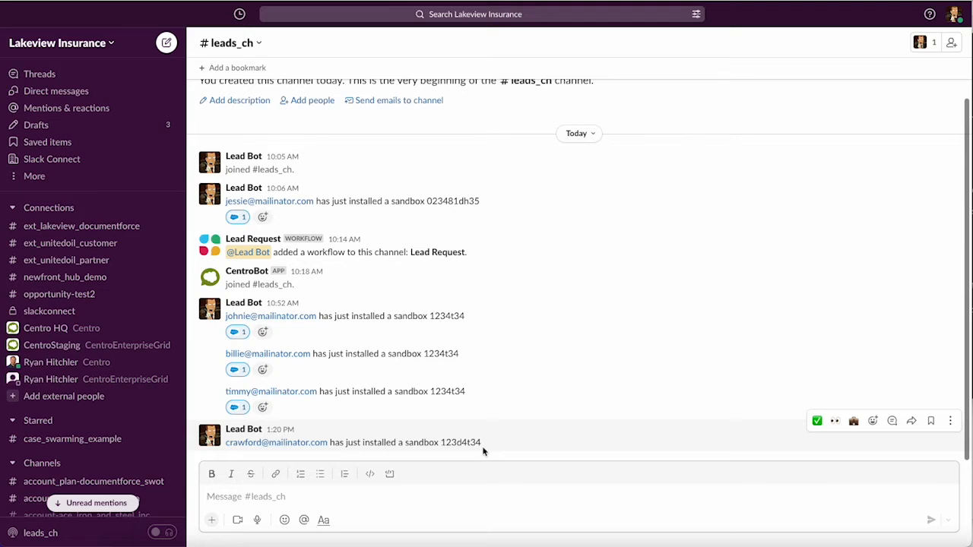
click(874, 423)
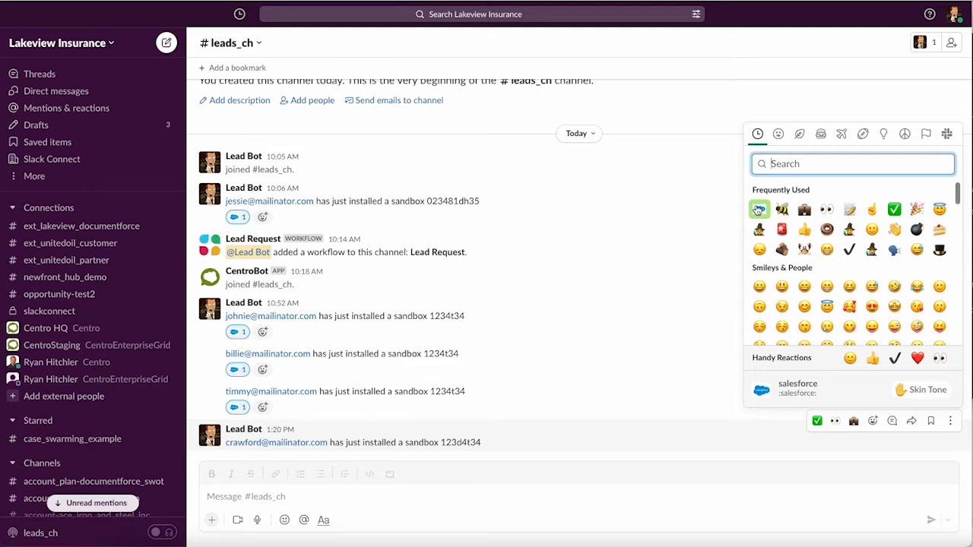
click(758, 210)
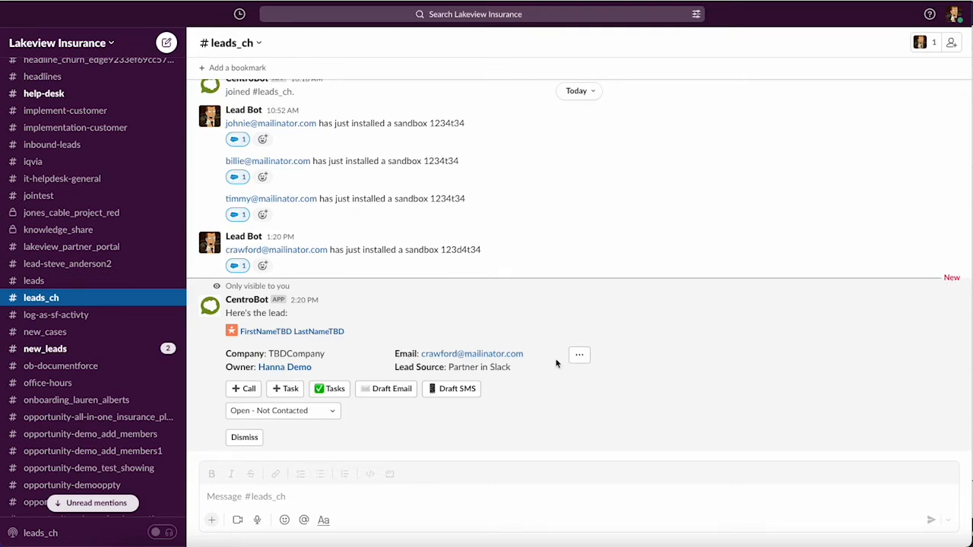
View the edit form of the new lead without changing it, and dismiss CentroBot's lead message
click(579, 356)
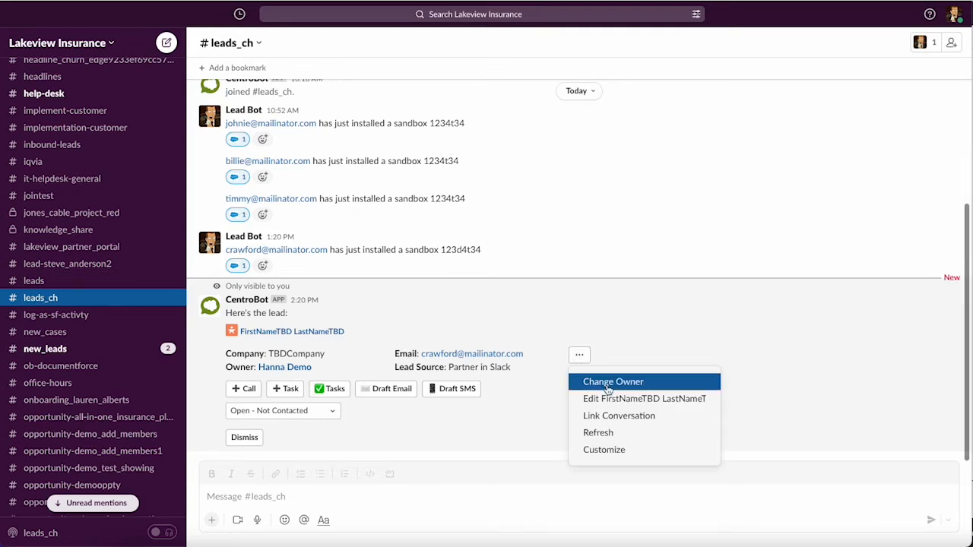
click(647, 399)
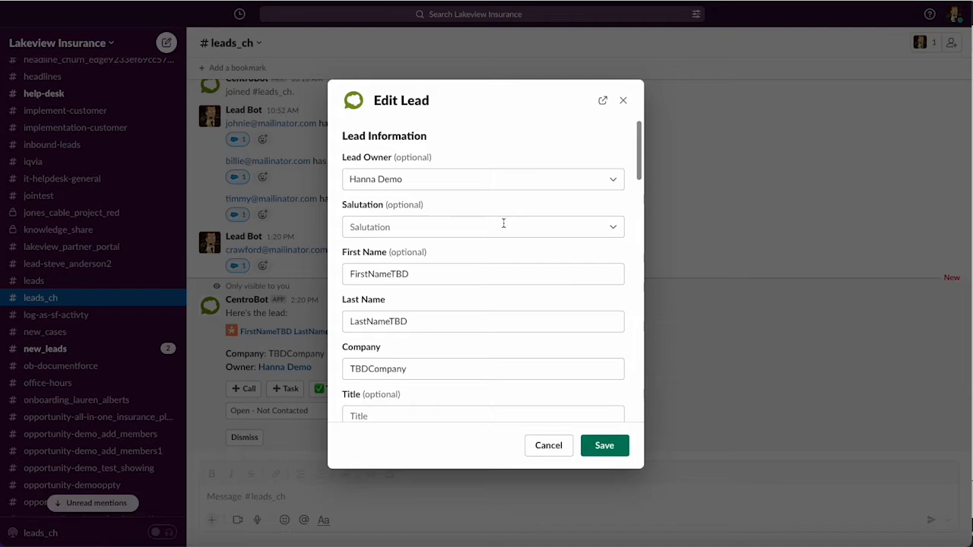
click(622, 101)
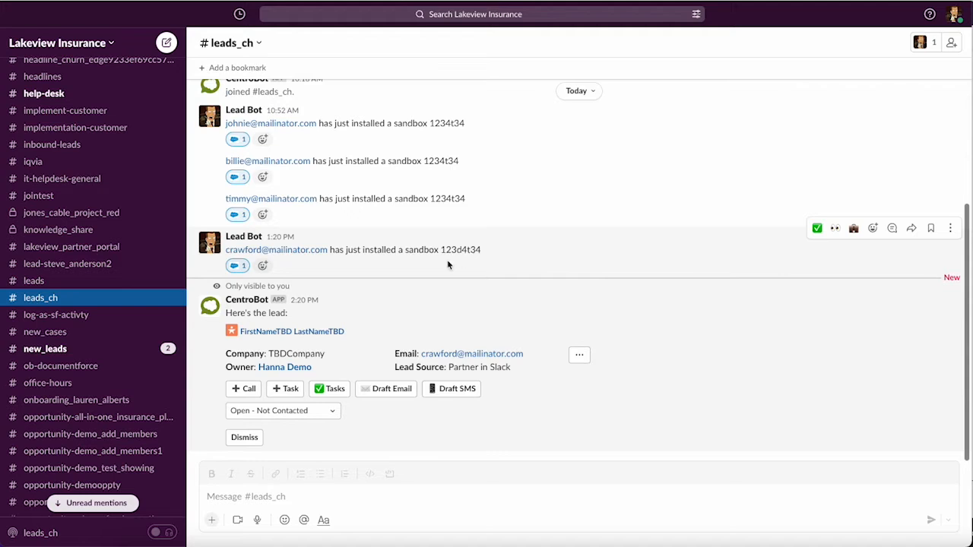
click(243, 438)
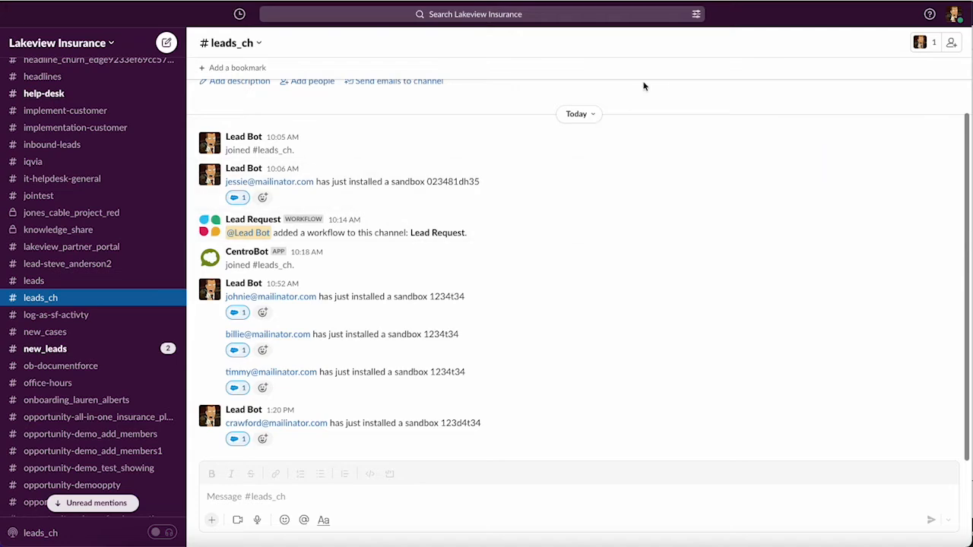
Open Workflow Builder for the Lakeview Insurance workspace
click(94, 44)
mouse_move(86, 249)
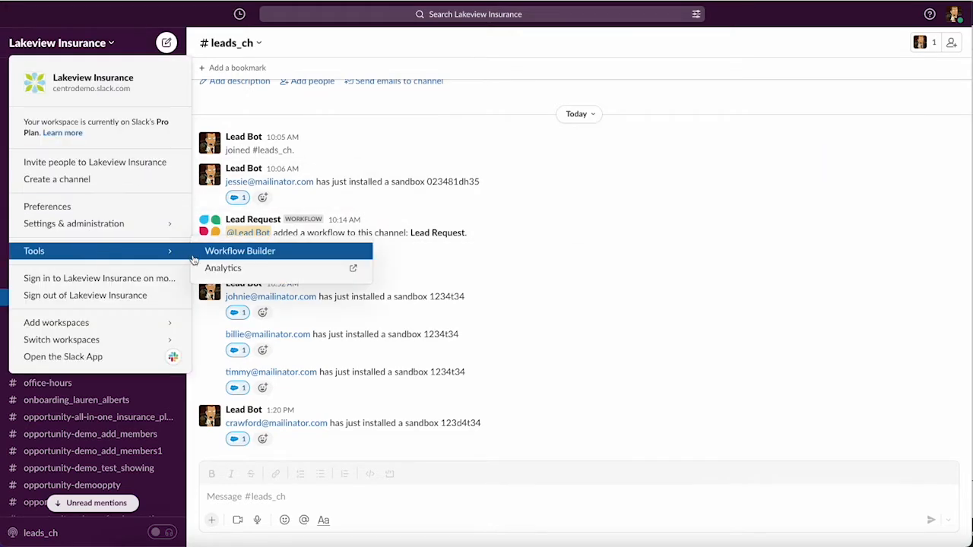
click(196, 255)
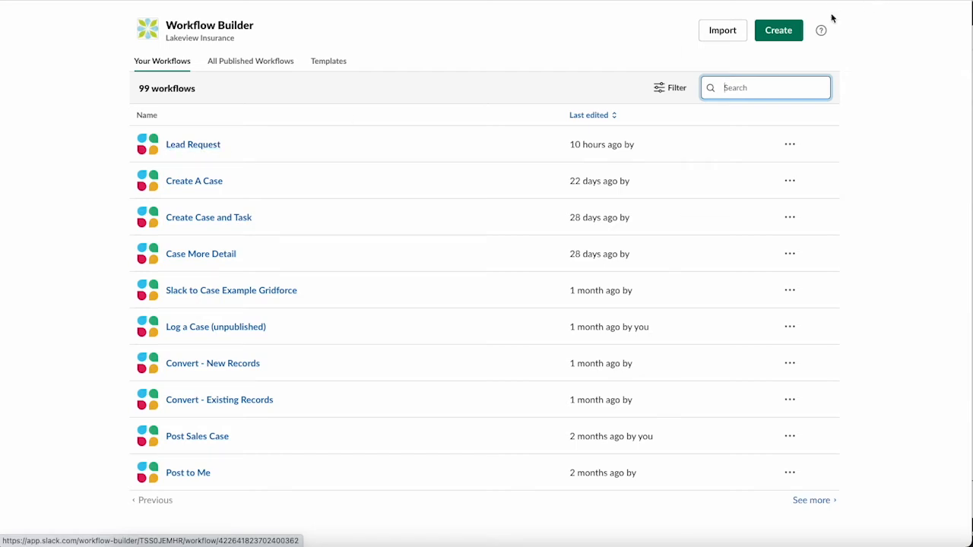
click(778, 31)
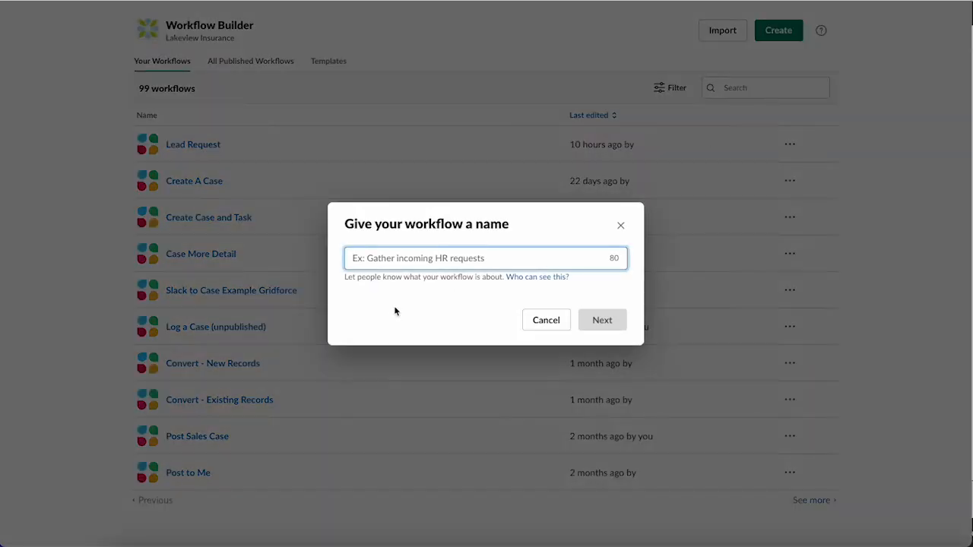
text(sdfg)
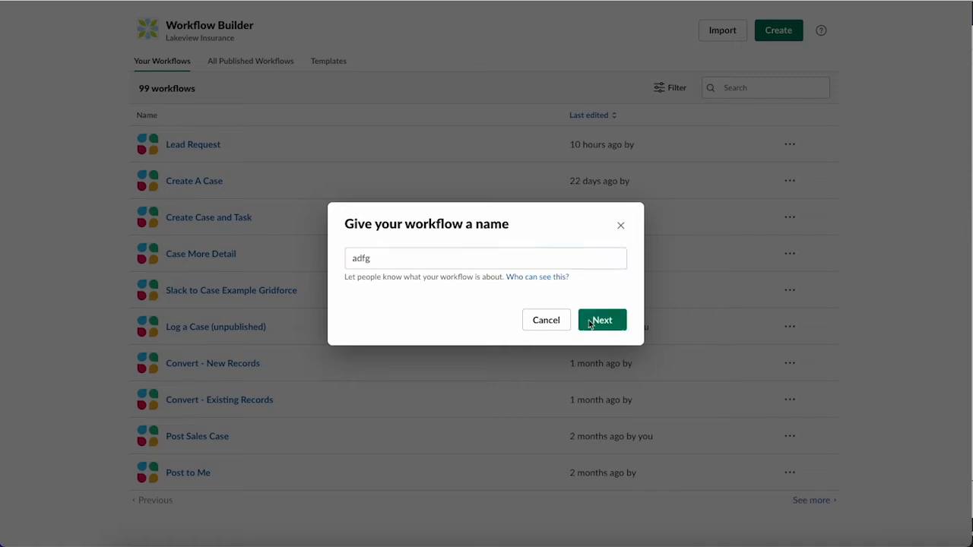
click(587, 318)
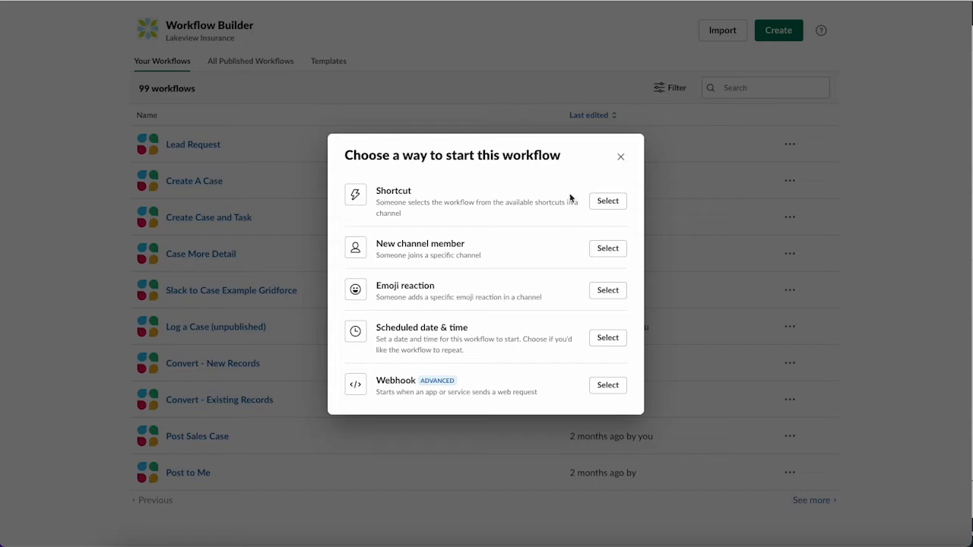
click(620, 156)
Open the Lead Request workflow and examine its emoji reaction trigger and the workflow steps that can be added
click(177, 151)
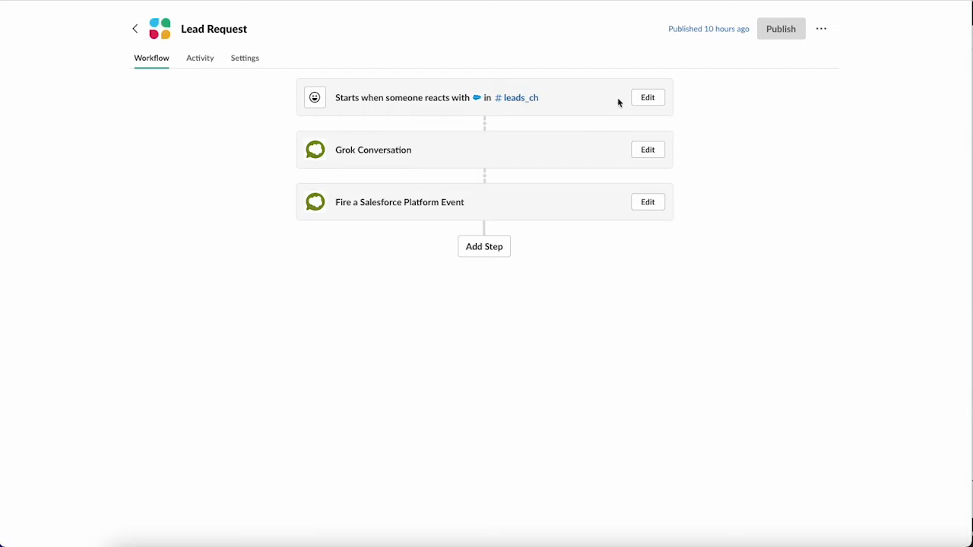
click(642, 99)
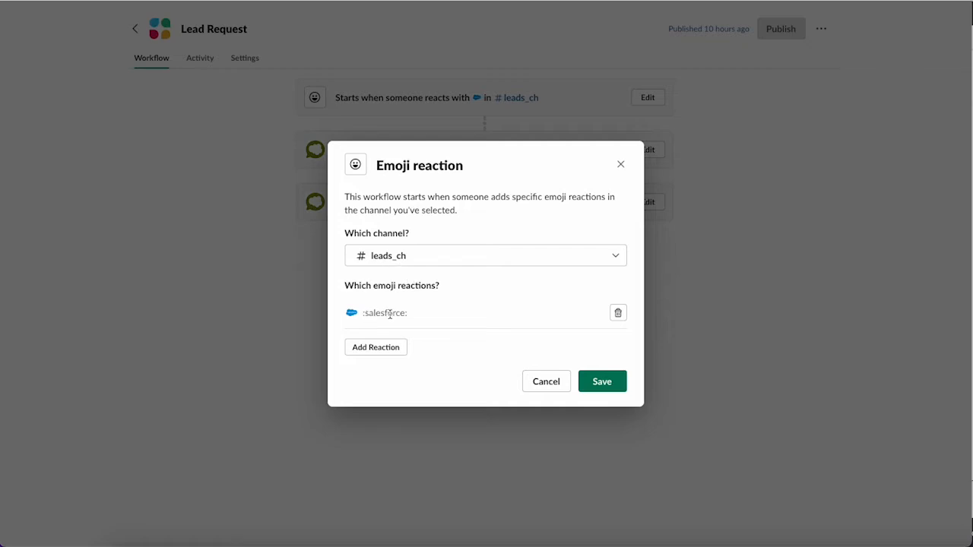
click(545, 389)
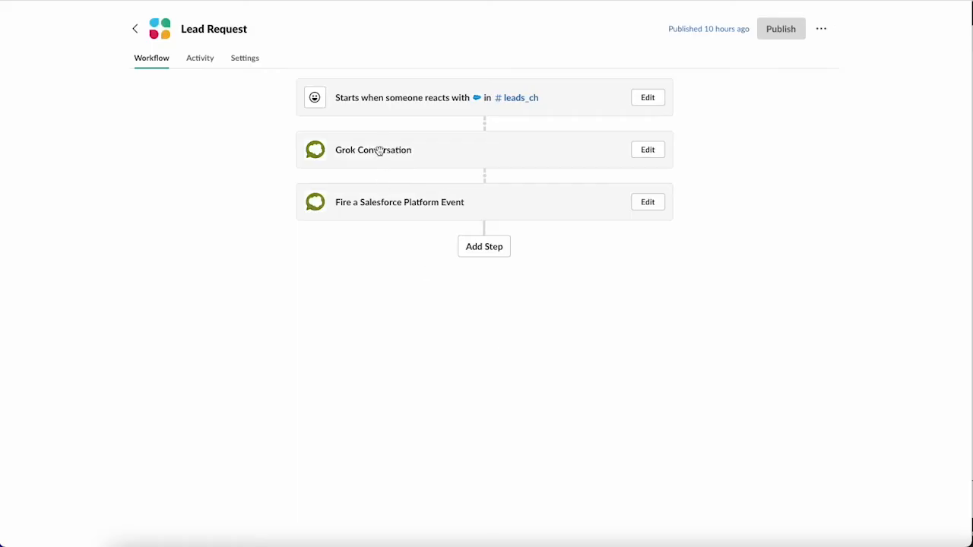
click(486, 124)
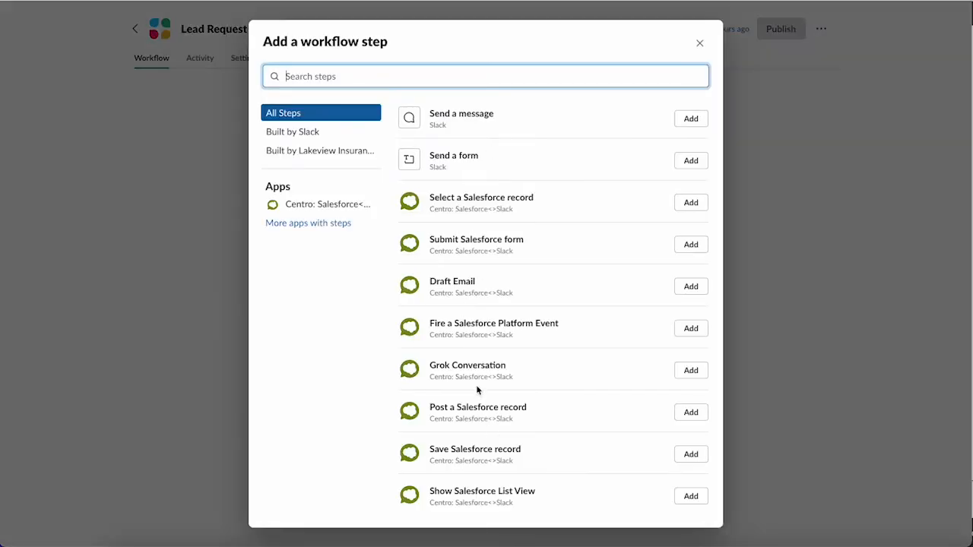
click(699, 43)
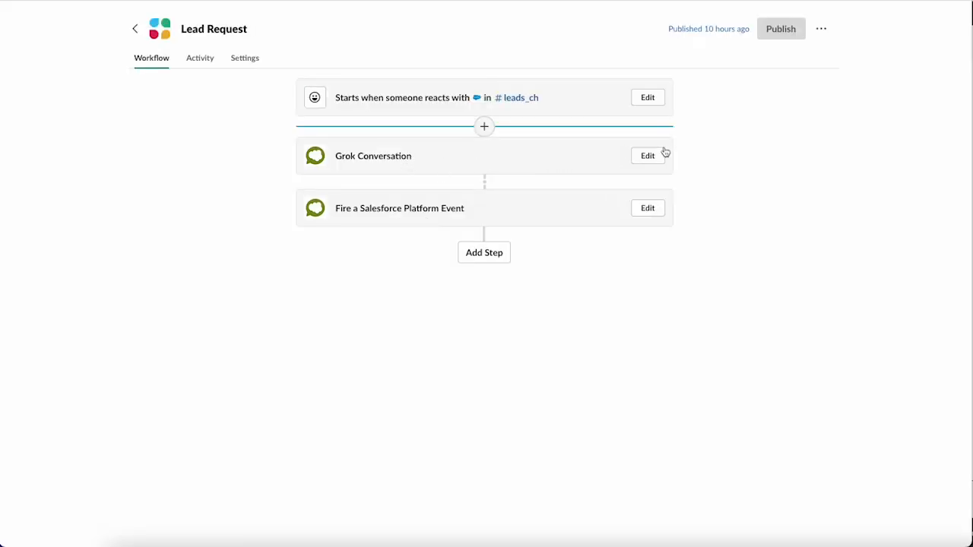
Select "Channel reaction was used in" as the Grok Conversation step's conversation, review its message variables, and save the step
click(653, 157)
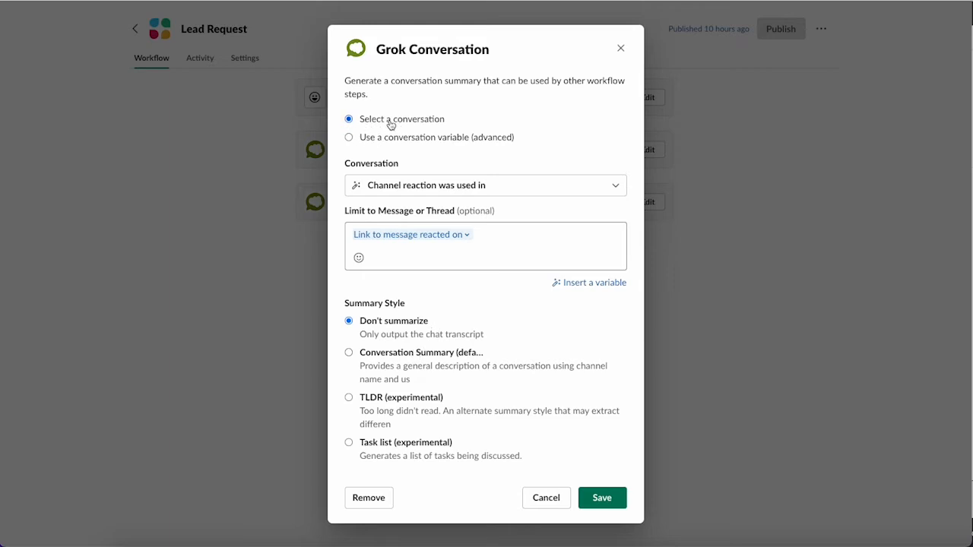
click(390, 191)
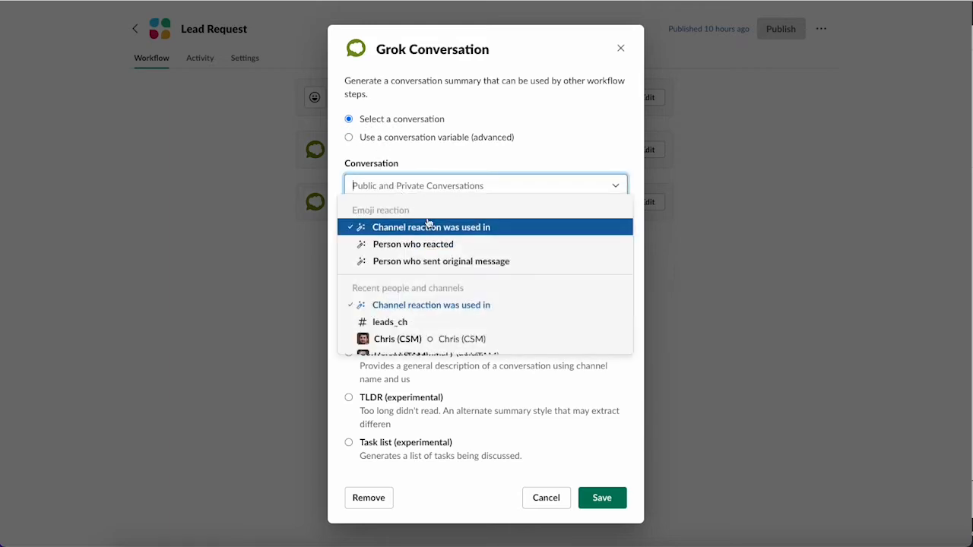
click(423, 229)
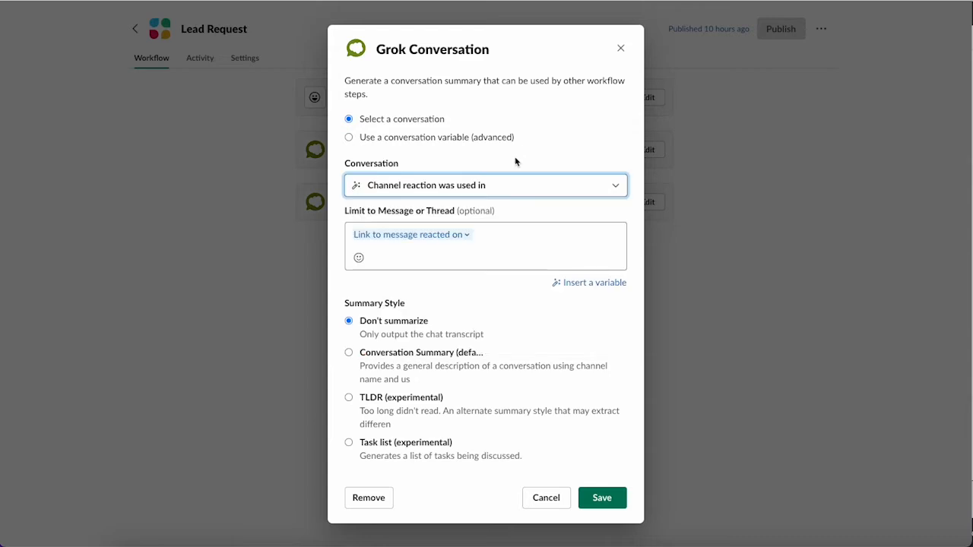
click(500, 233)
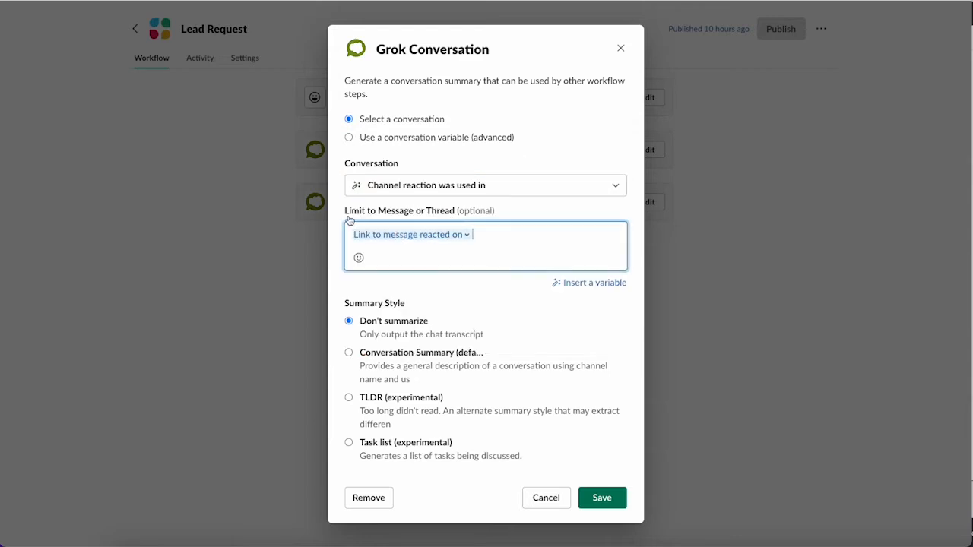
click(582, 284)
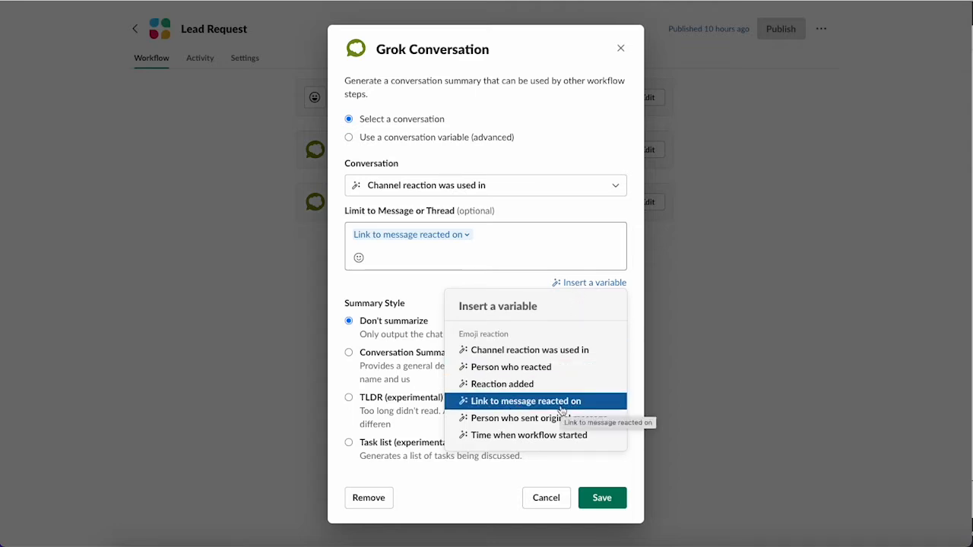
key(Escape)
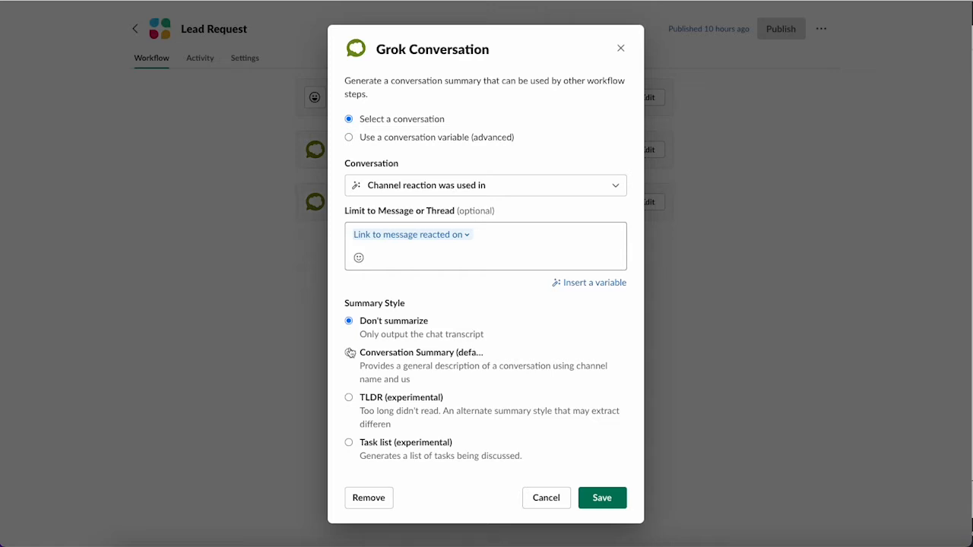
click(602, 497)
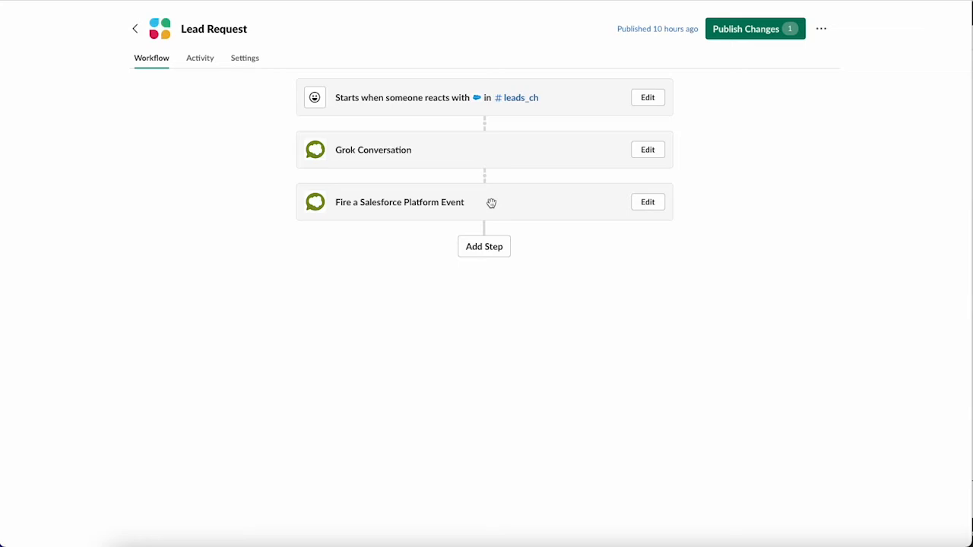
Edit the Fire a Salesforce Platform Event step and select Centro Action as its platform event
click(481, 256)
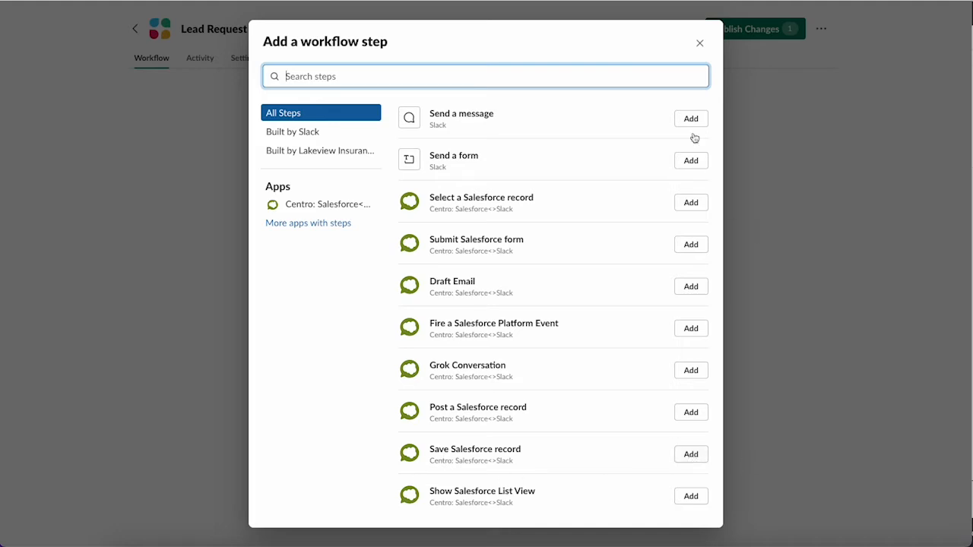
click(700, 46)
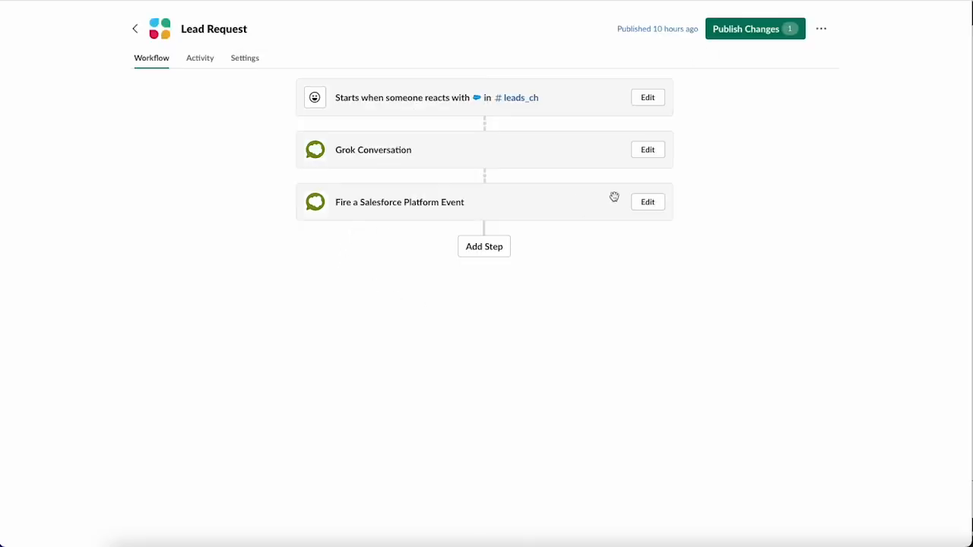
click(640, 203)
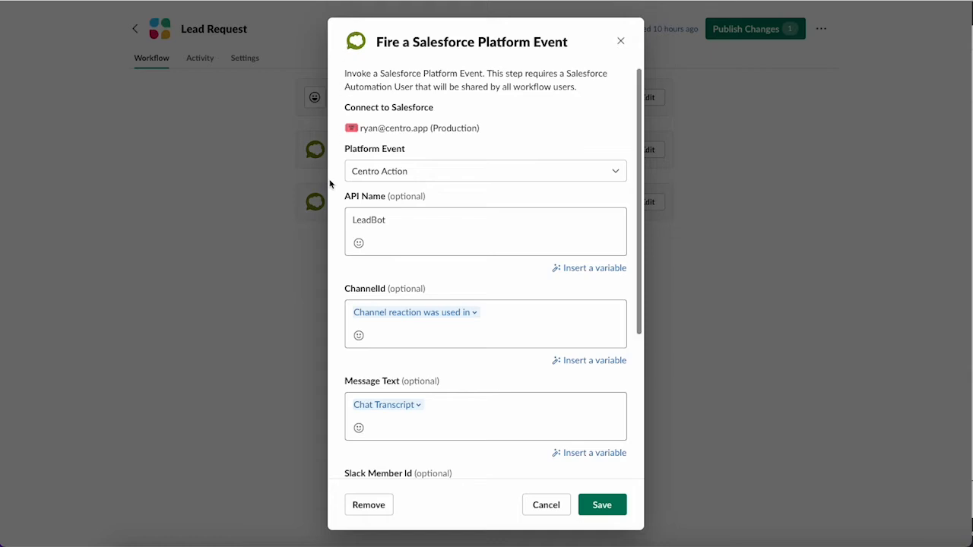
click(389, 177)
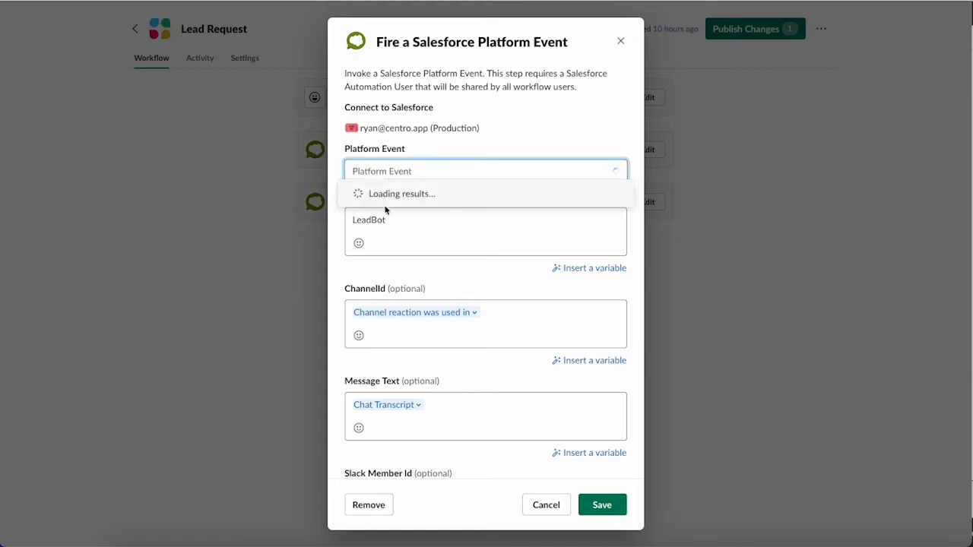
click(378, 196)
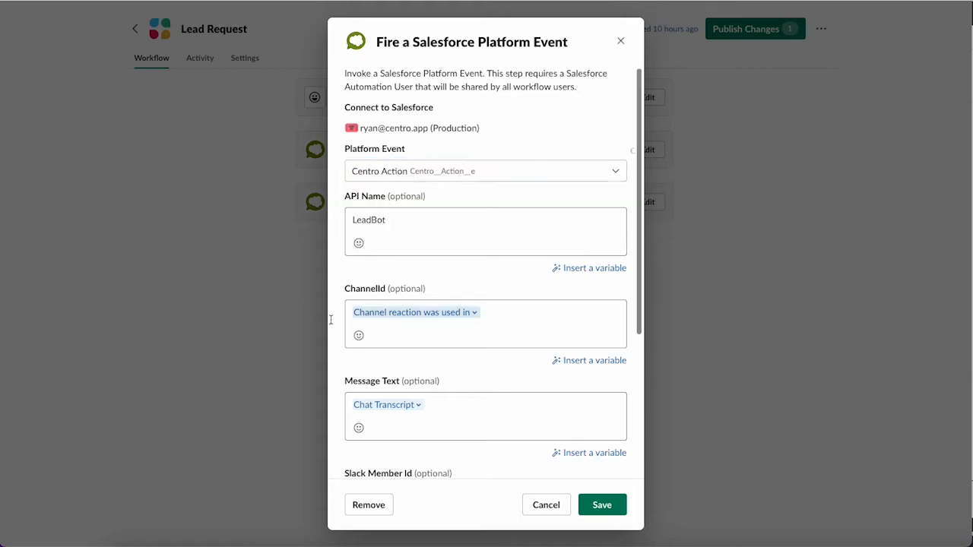
Review the platform event step's API Name, LeadBot, its optional fields, and the variables available for ChannelId
click(408, 219)
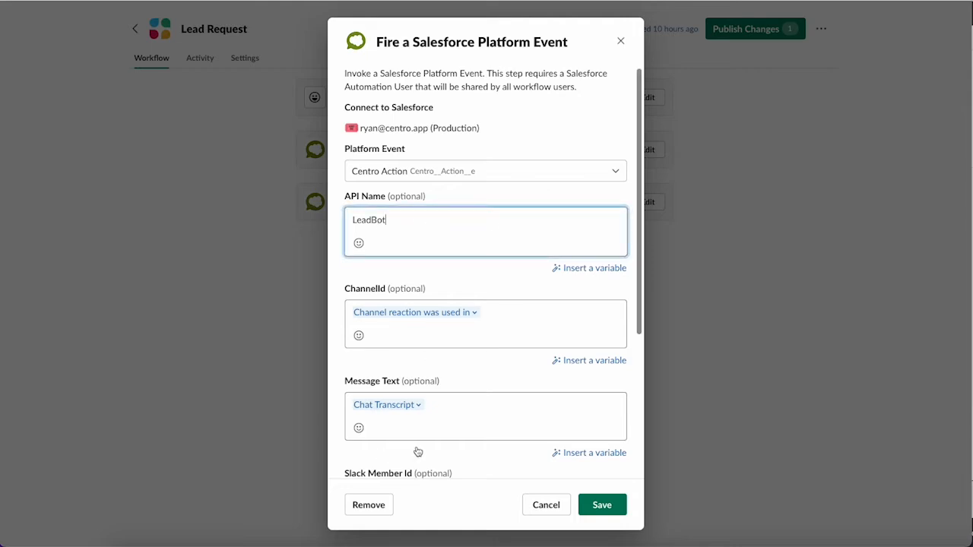
scroll(407, 454, down, 3)
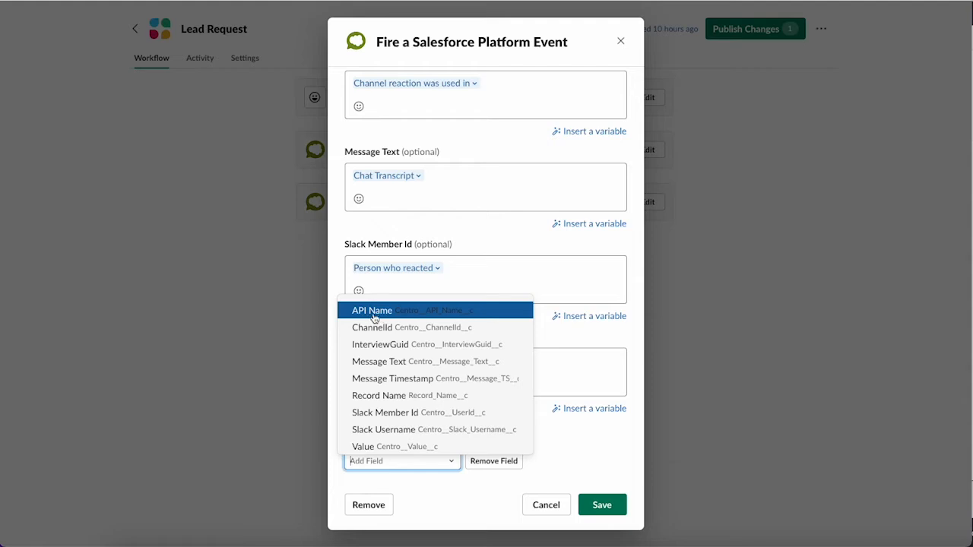
scroll(367, 243, up, 5)
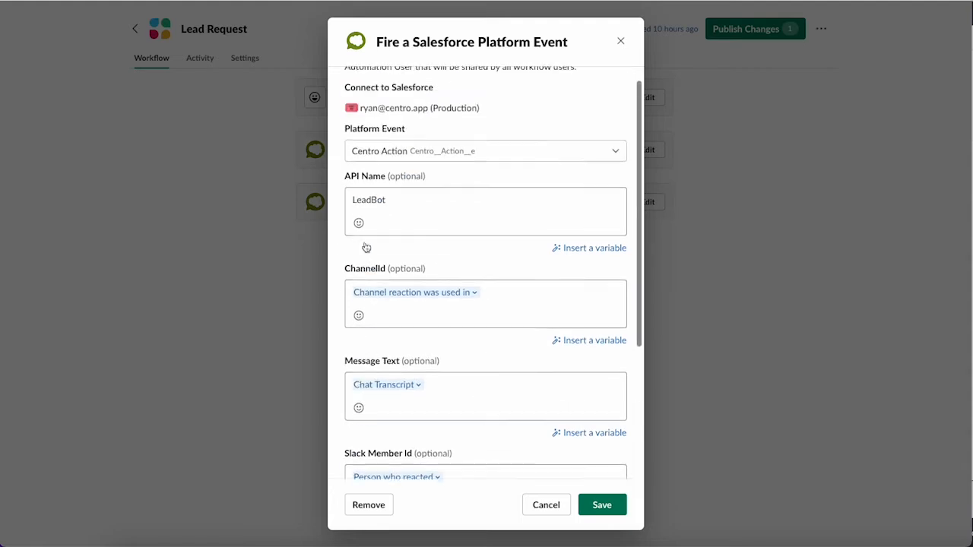
double_click(400, 221)
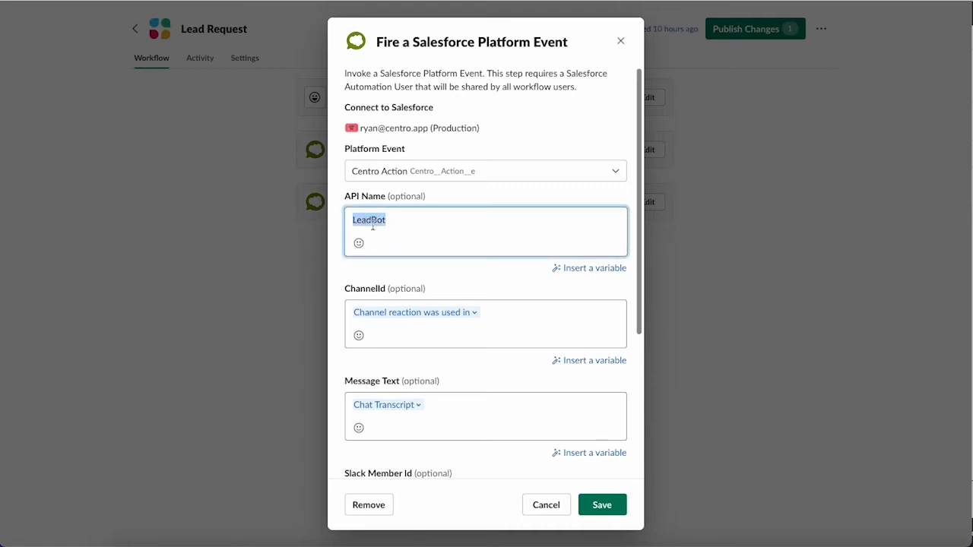
click(458, 287)
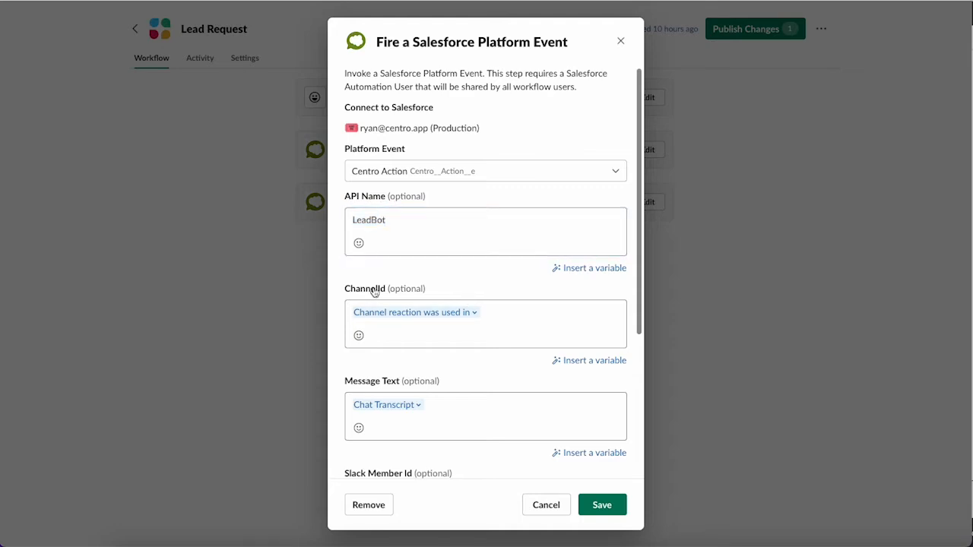
click(600, 363)
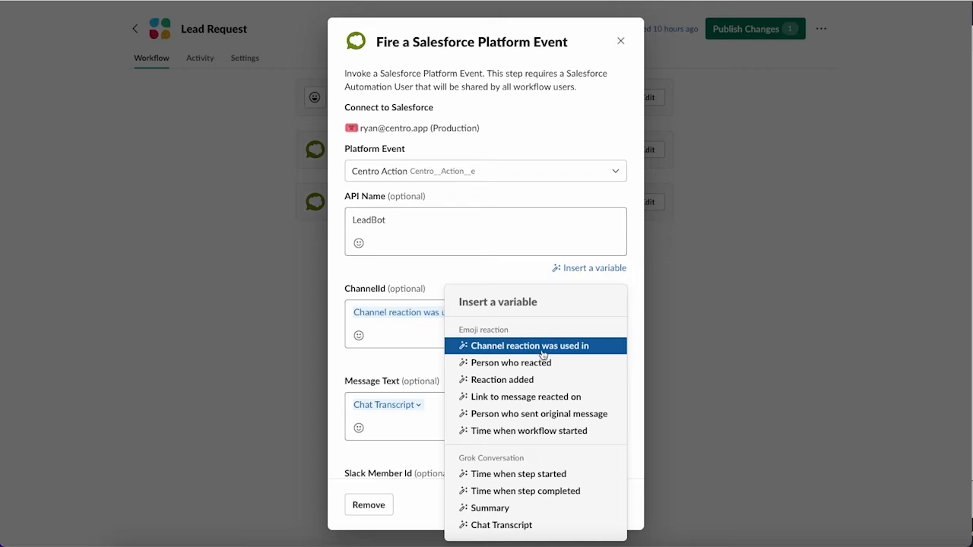
click(398, 360)
Examine the variables that can be inserted into the Message Text field, which is mapped to Chat Transcript
scroll(408, 361, down, 2)
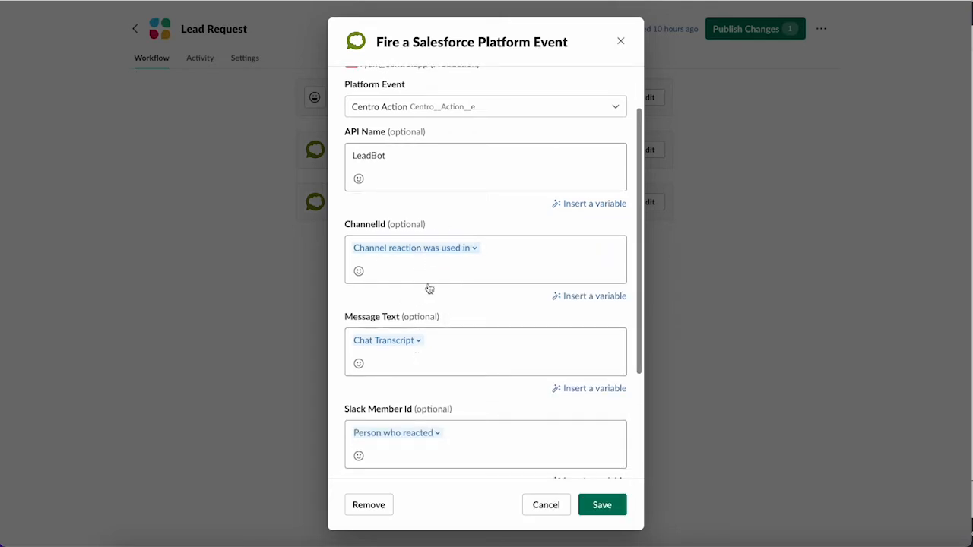
scroll(428, 285, down, 1)
click(557, 291)
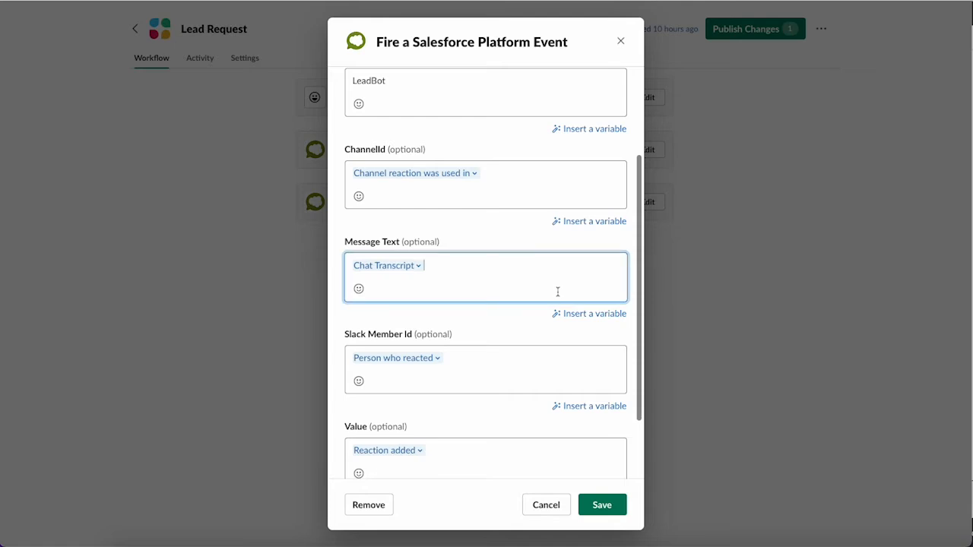
click(590, 316)
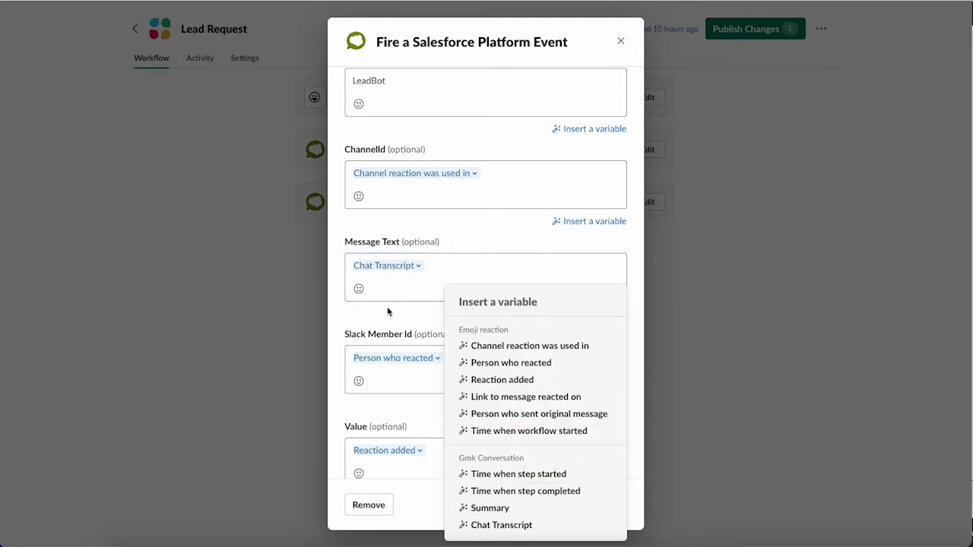
click(375, 271)
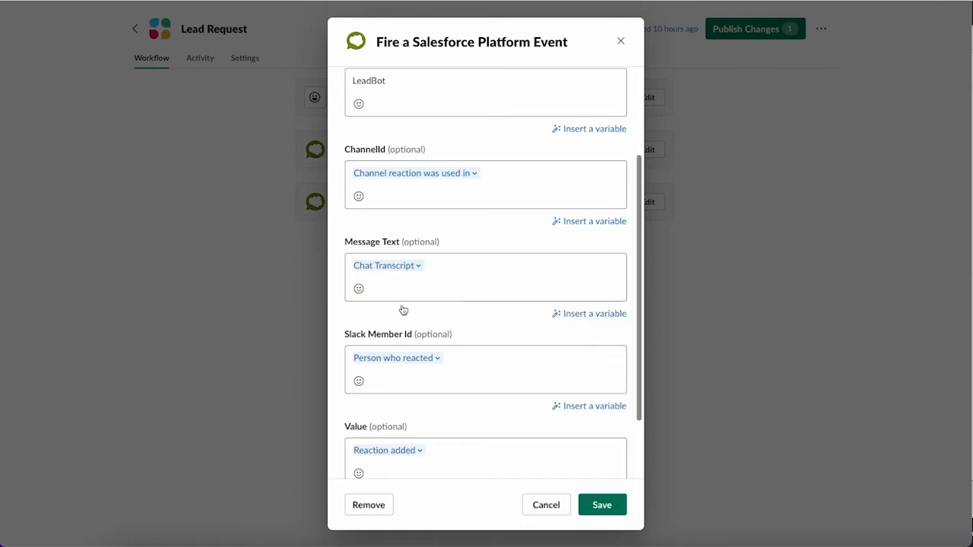
scroll(403, 312, down, 1)
scroll(404, 314, down, 1)
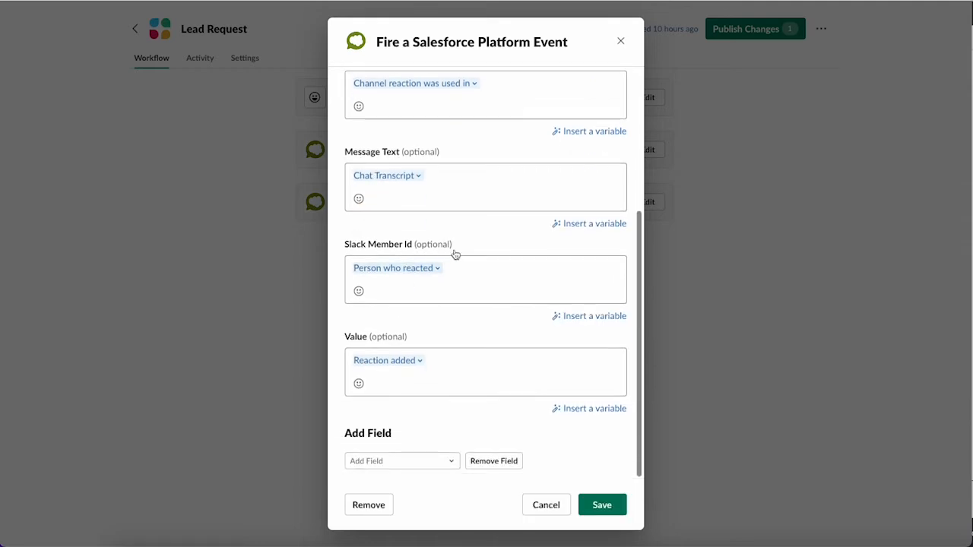
Review the variables available for Slack Member Id and Value, and save the Fire a Salesforce Platform Event step
click(577, 316)
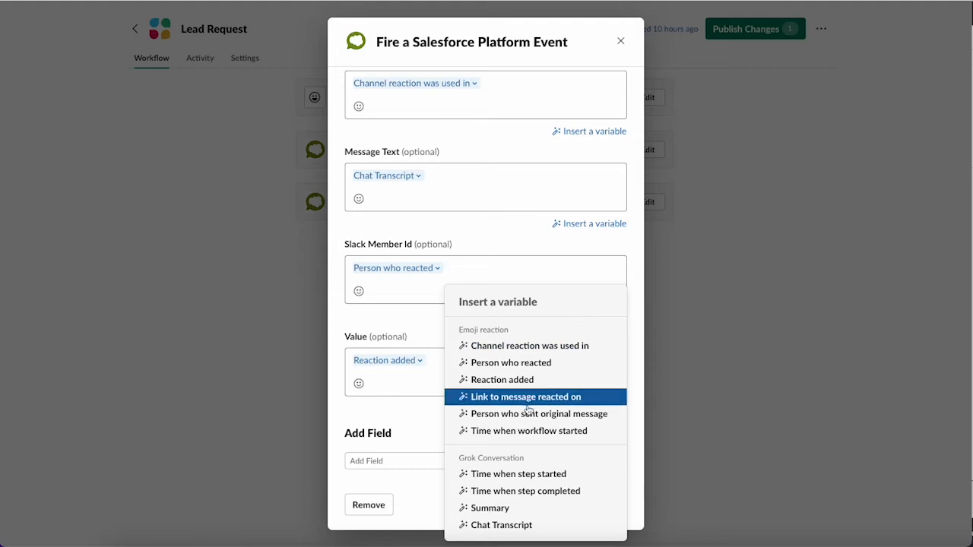
click(425, 334)
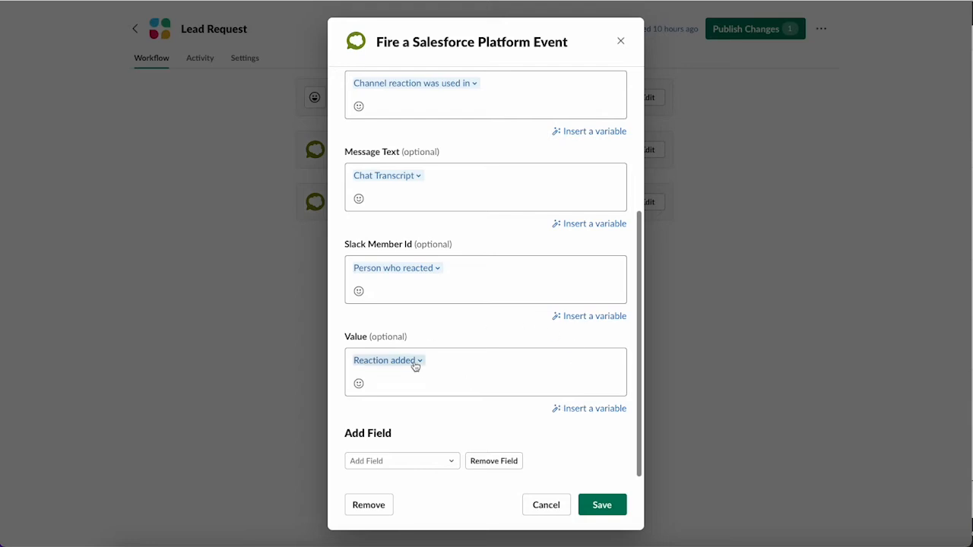
click(599, 409)
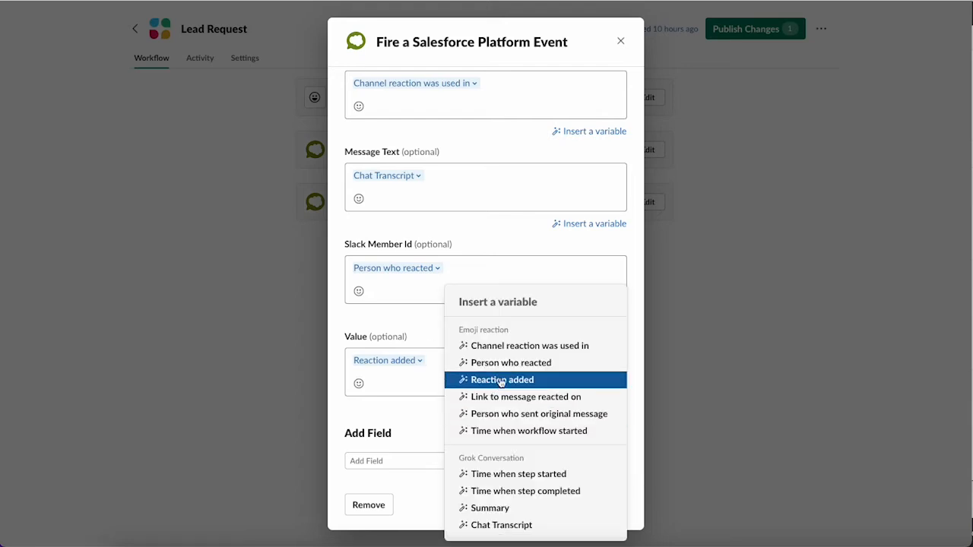
click(407, 426)
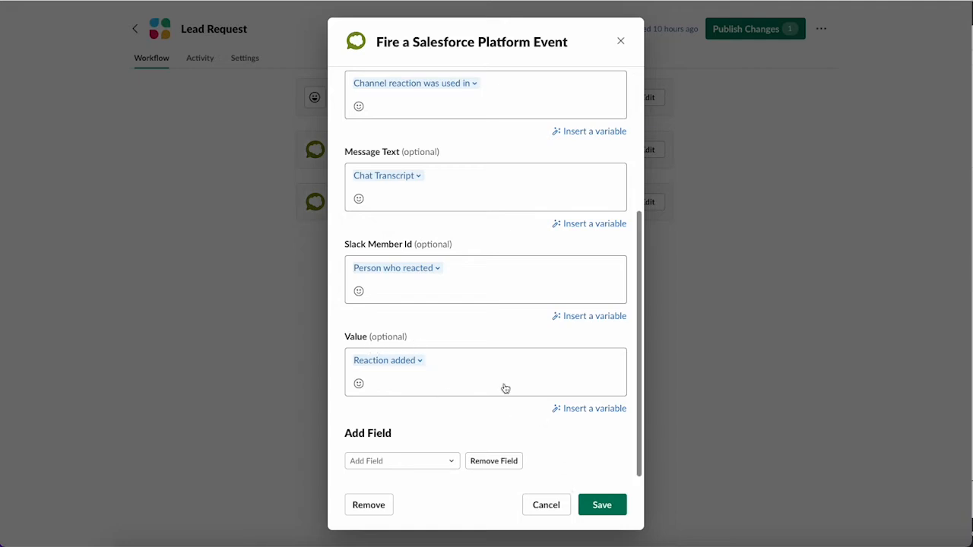
click(603, 509)
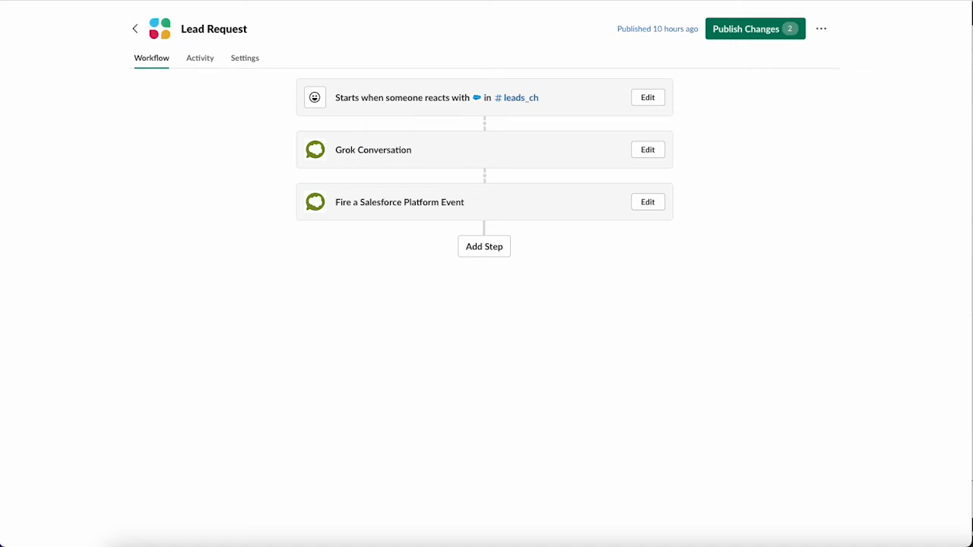
Switch to Workbench's Streaming Push Topics page and highlight the Centro Action event channel in the generic subscription
click(465, 1)
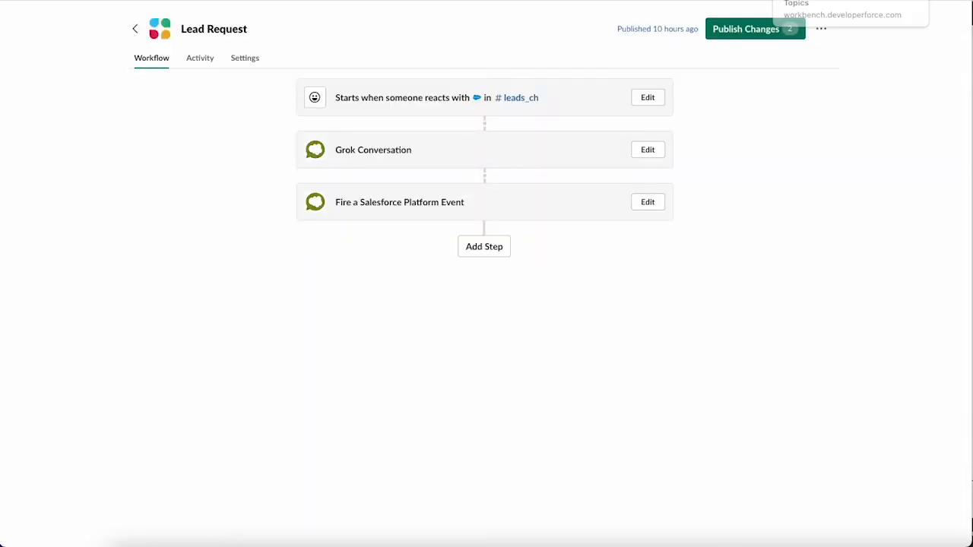
click(820, 1)
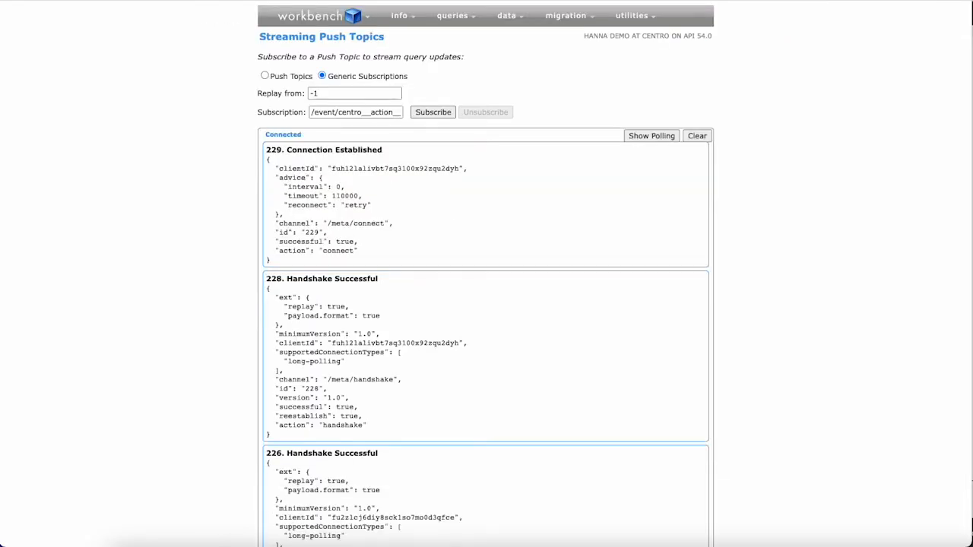
mouse_move(448, 23)
drag(312, 114, 416, 120)
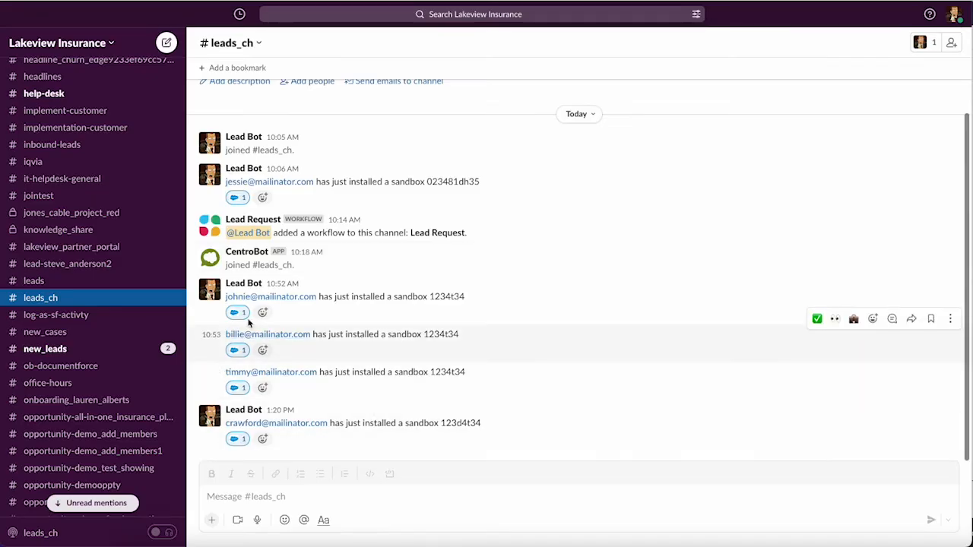
In Slack's leads_ch channel, remove and re-add the salesforce reaction on the 10:52 AM Lead Bot message
click(237, 313)
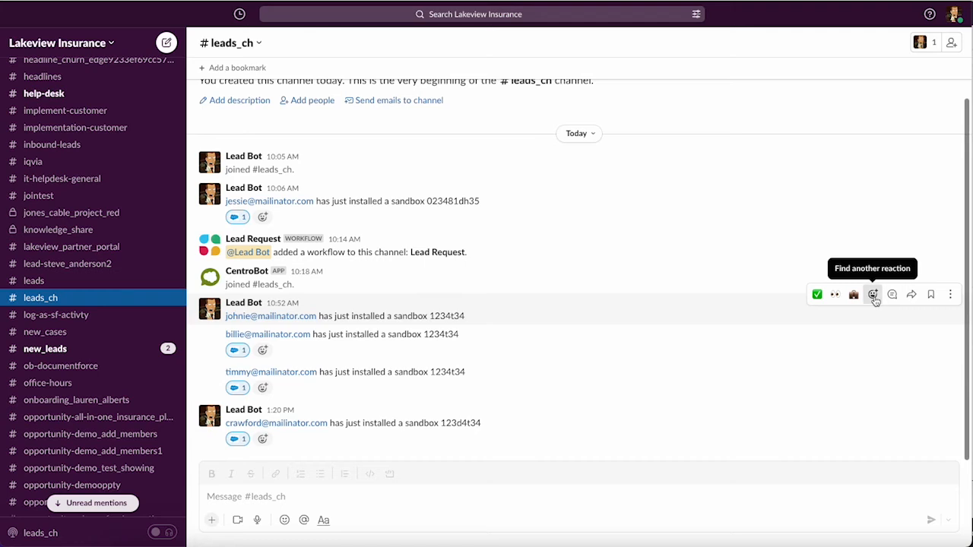
click(874, 296)
click(759, 95)
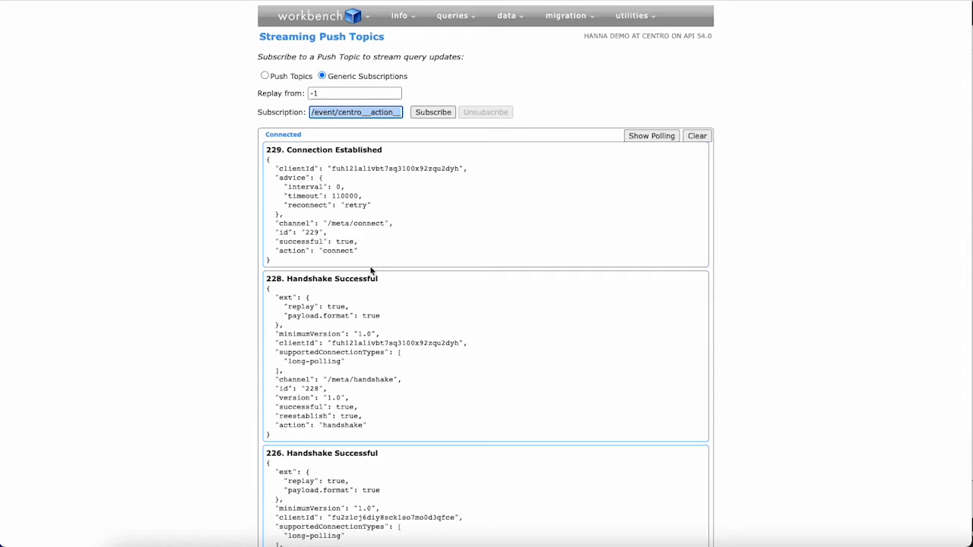
Subscribe to the Centro Action event channel in Workbench and re-add the salesforce reaction to Slack's 10:52 AM Lead Bot message
click(431, 114)
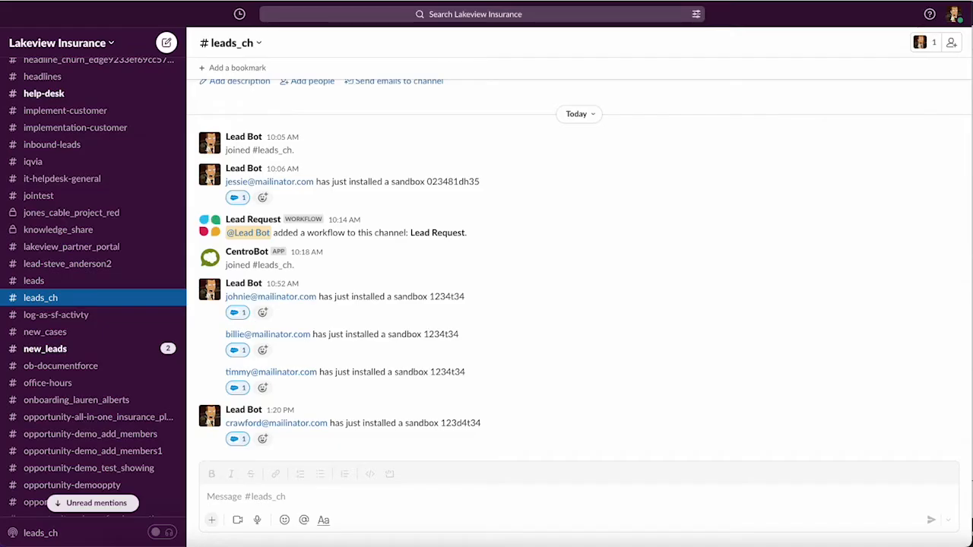
scroll(232, 312, up, 1)
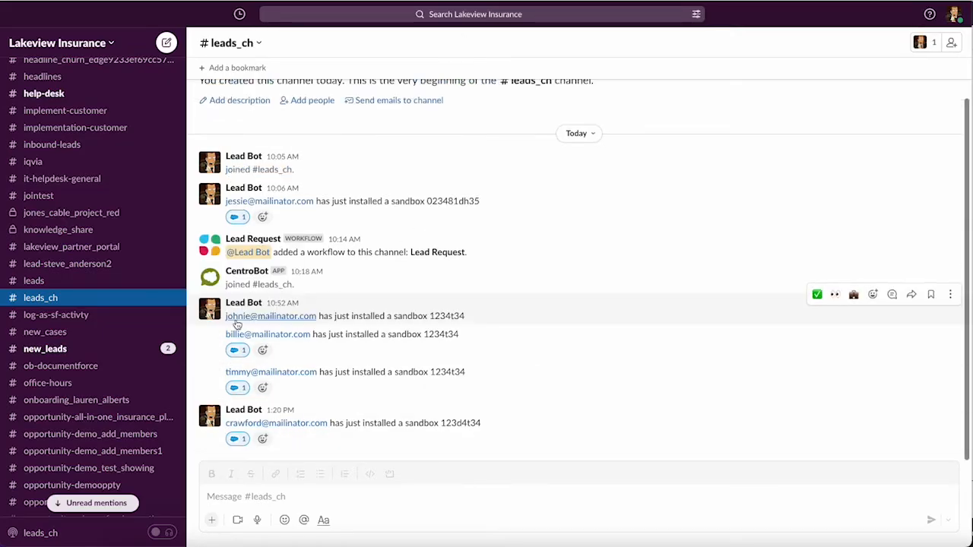
click(892, 318)
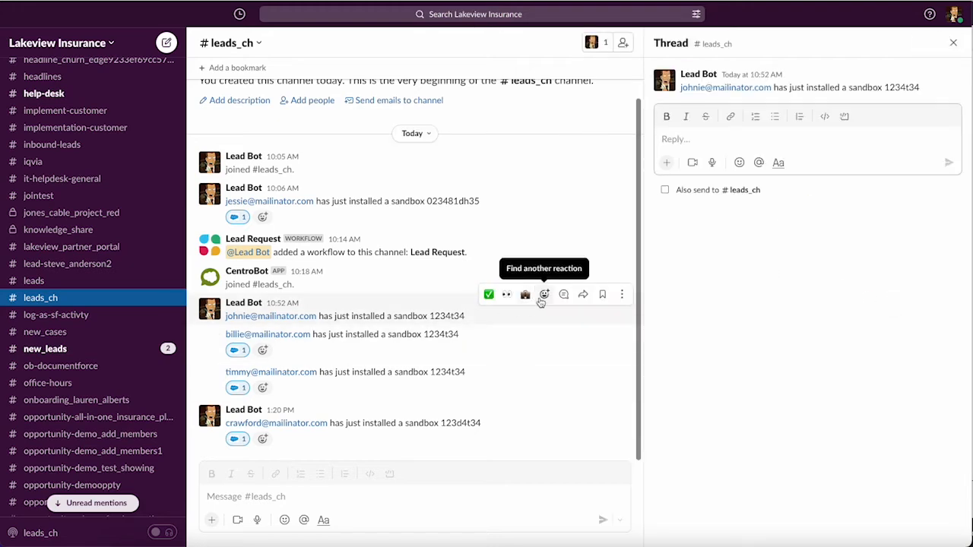
click(544, 297)
click(550, 95)
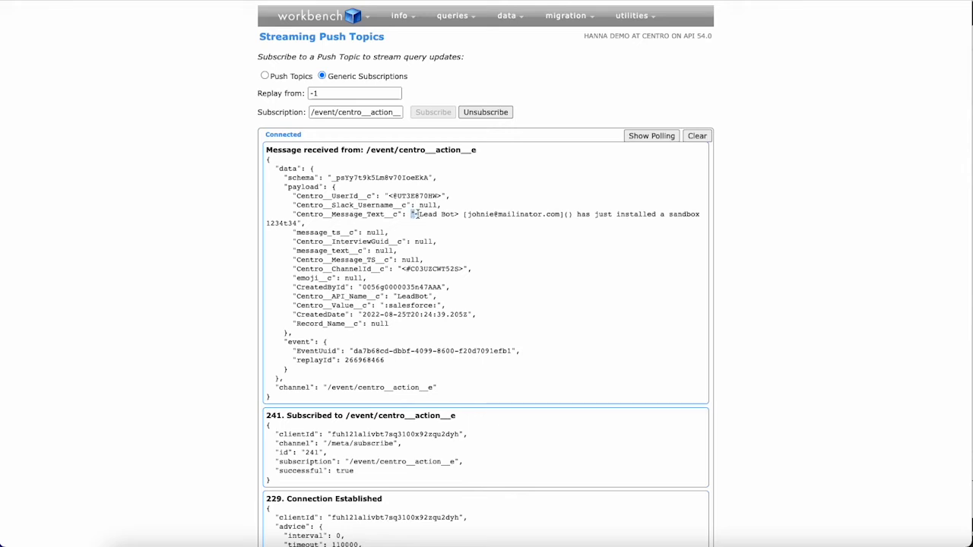
Examine the message text, channel ID, API name and emoji value in the event payload received in Workbench
drag(416, 215, 457, 213)
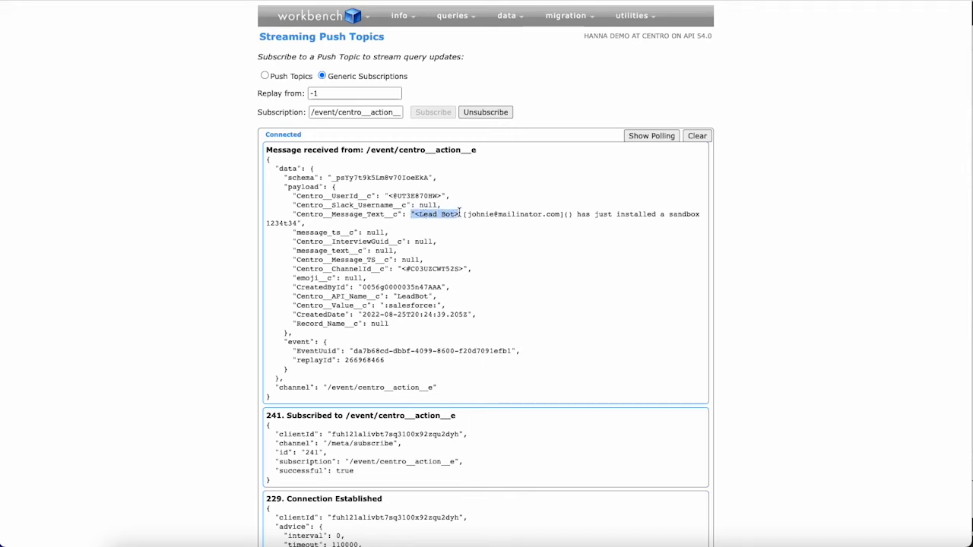
drag(463, 214, 573, 215)
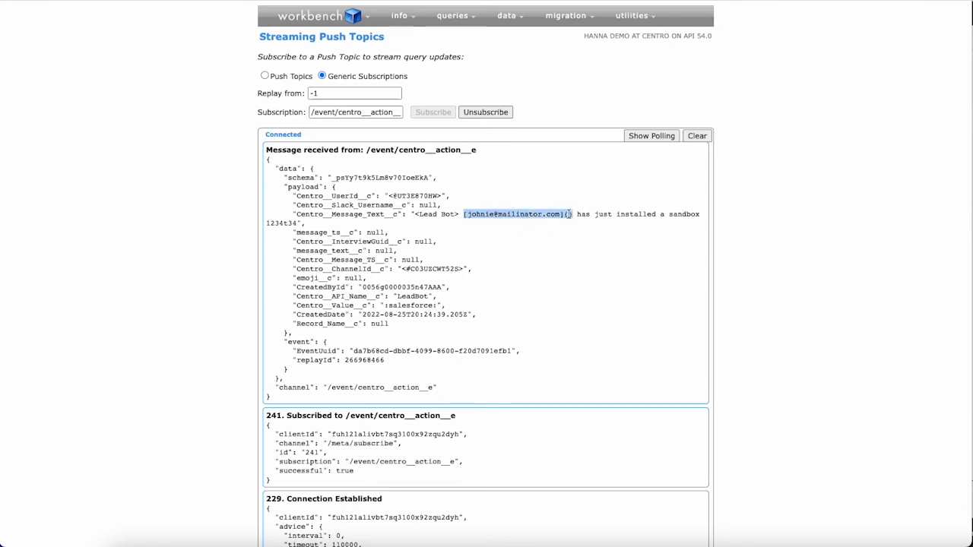
drag(575, 215, 666, 222)
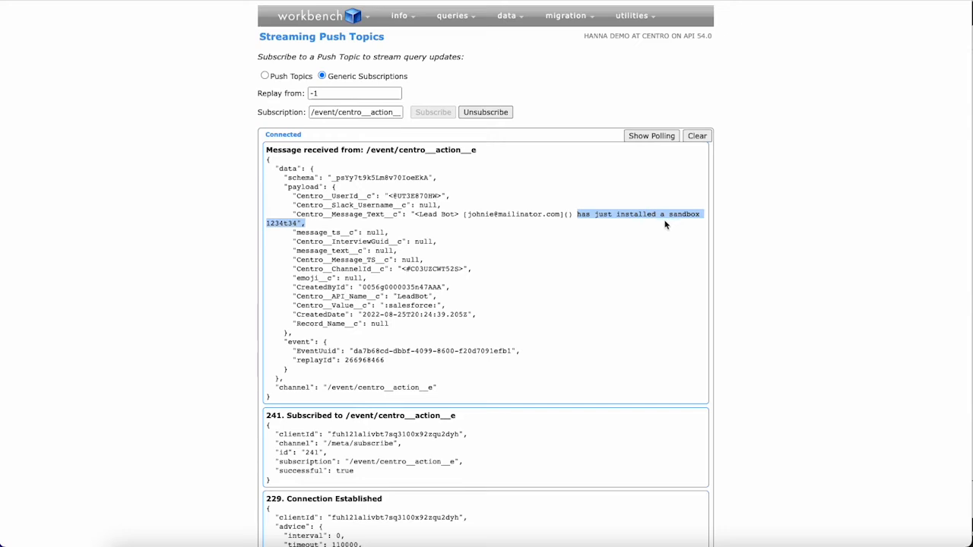
click(666, 224)
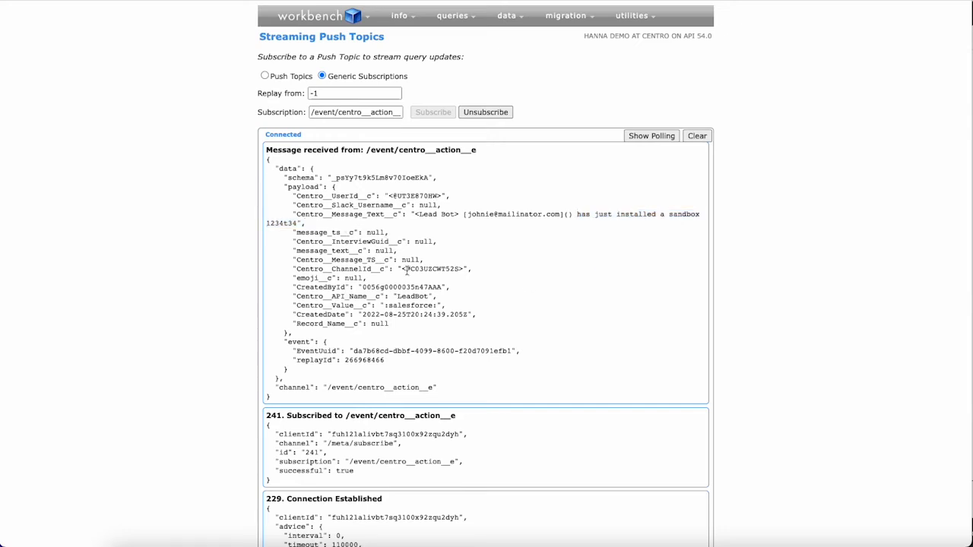
drag(402, 269, 465, 270)
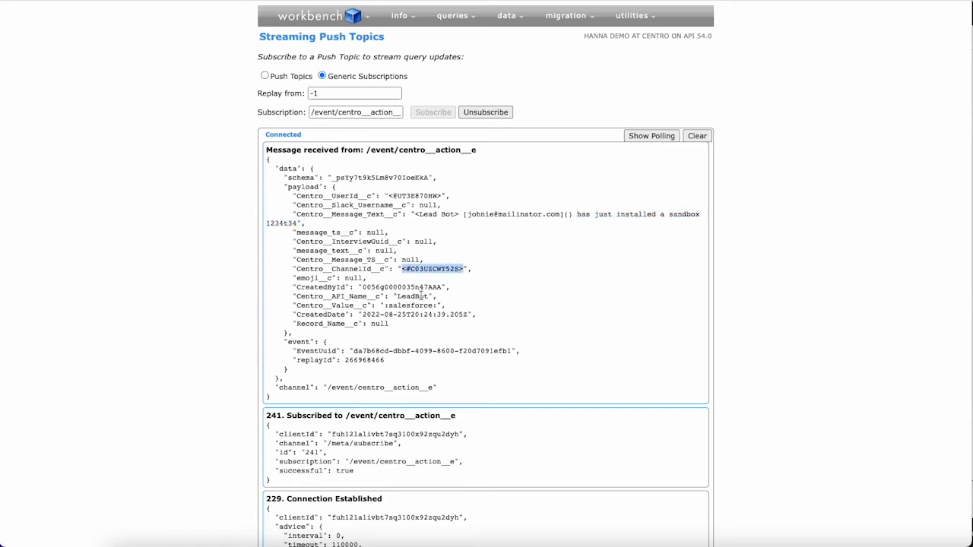
double_click(420, 297)
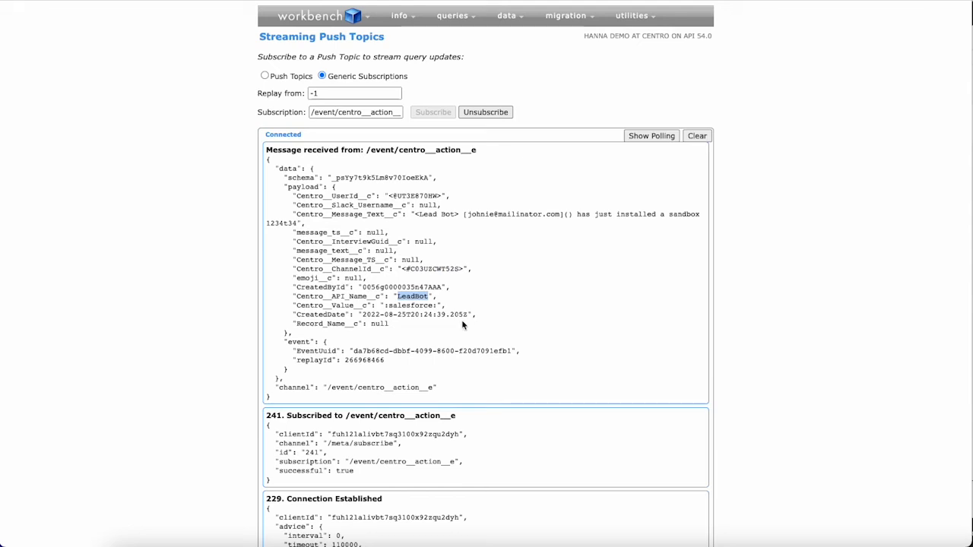
double_click(426, 305)
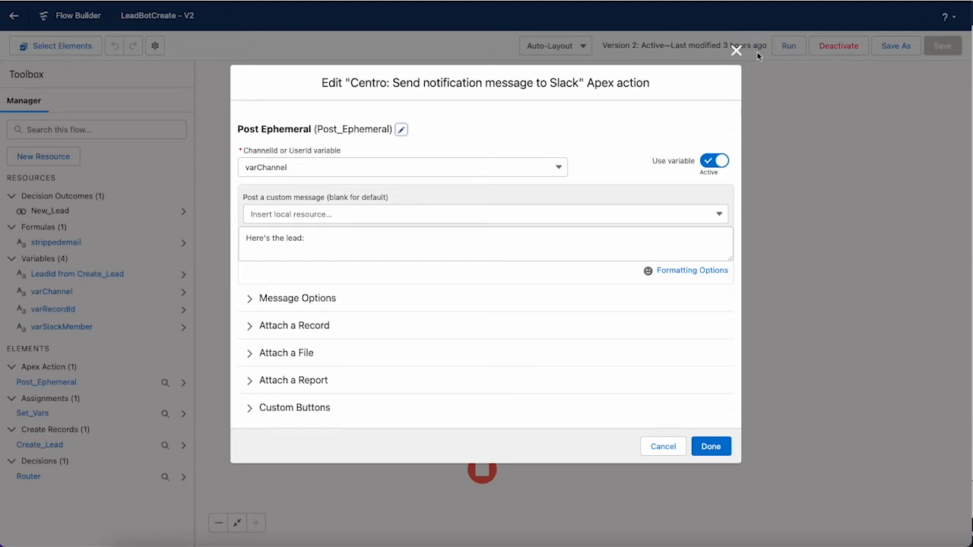
In Flow Builder, close the Post Ephemeral action and open the platform event setting of the LeadBotCreate flow's Start element
click(735, 50)
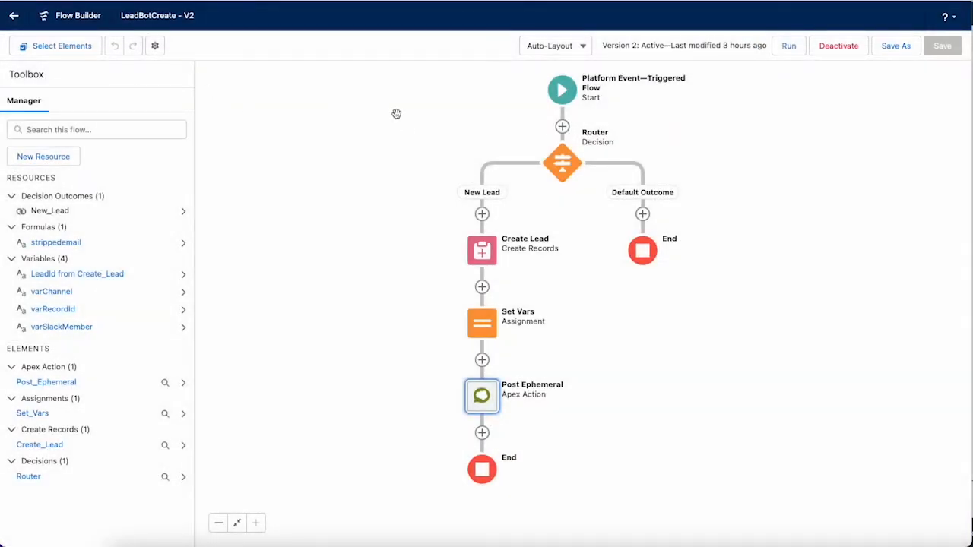
click(560, 100)
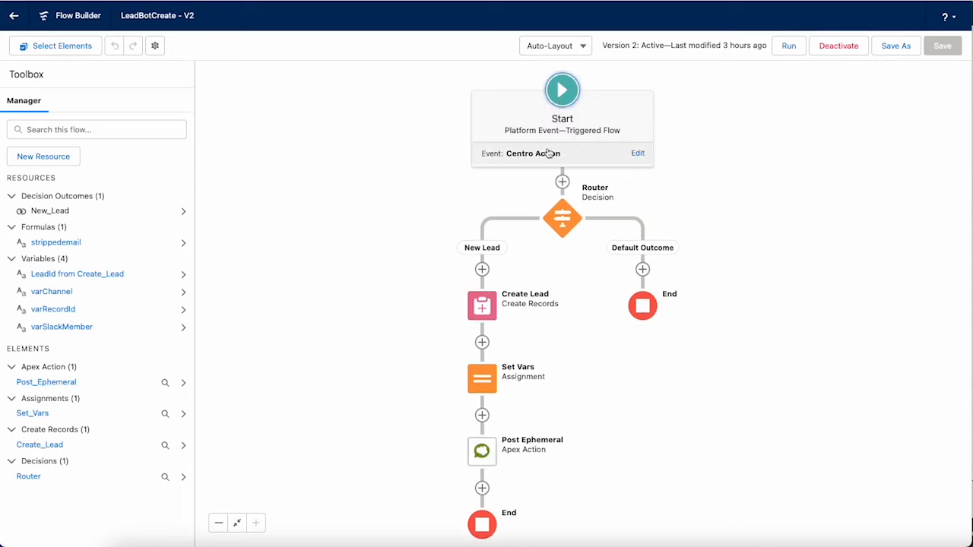
click(543, 154)
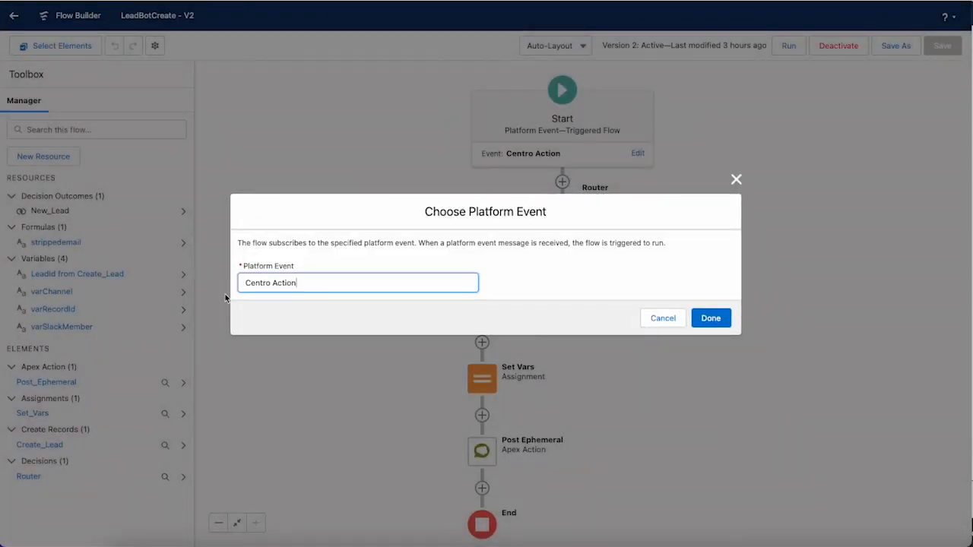
Close the platform event setting without changes and open the Router decision for editing
click(660, 323)
click(557, 239)
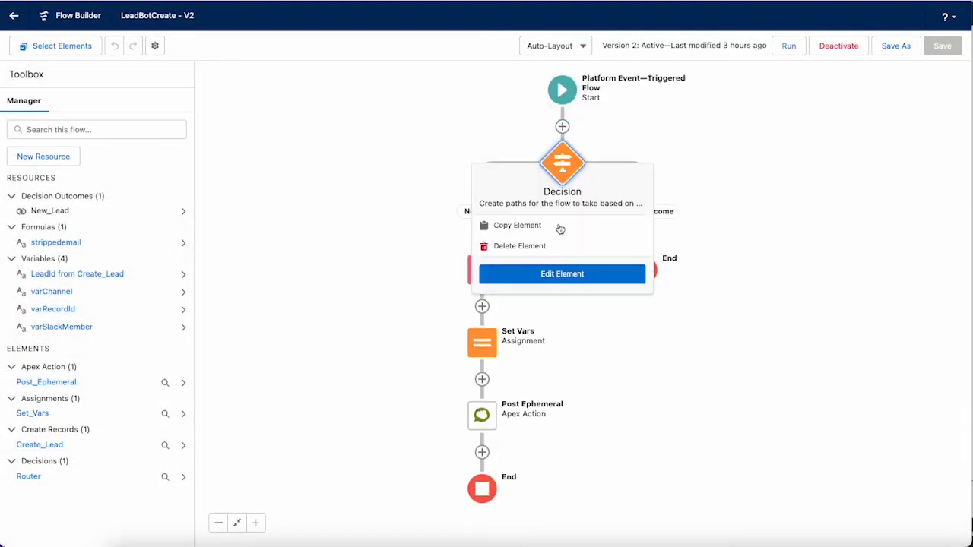
click(506, 275)
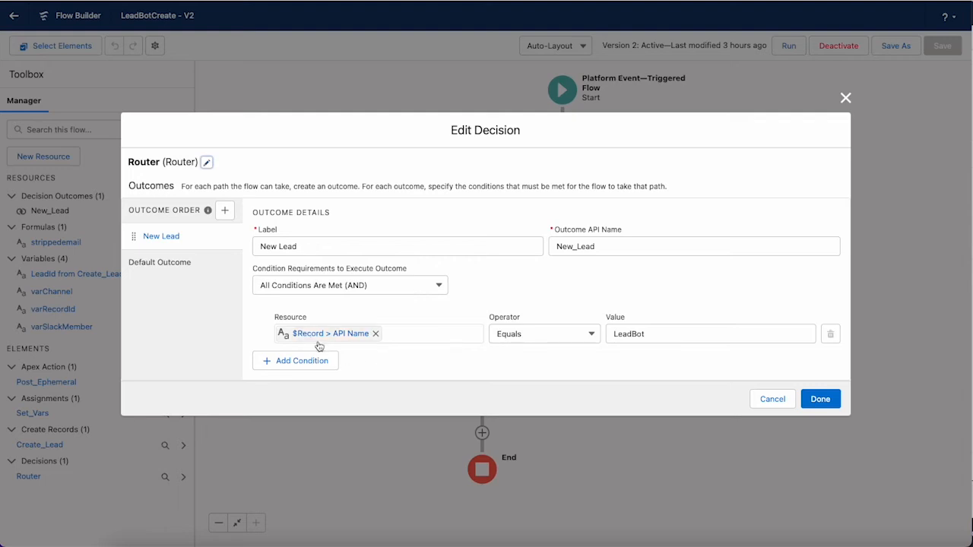
Reselect $Record > API Name as the resource in the New Lead outcome's LeadBot condition and discard the decision edit
click(376, 333)
click(364, 334)
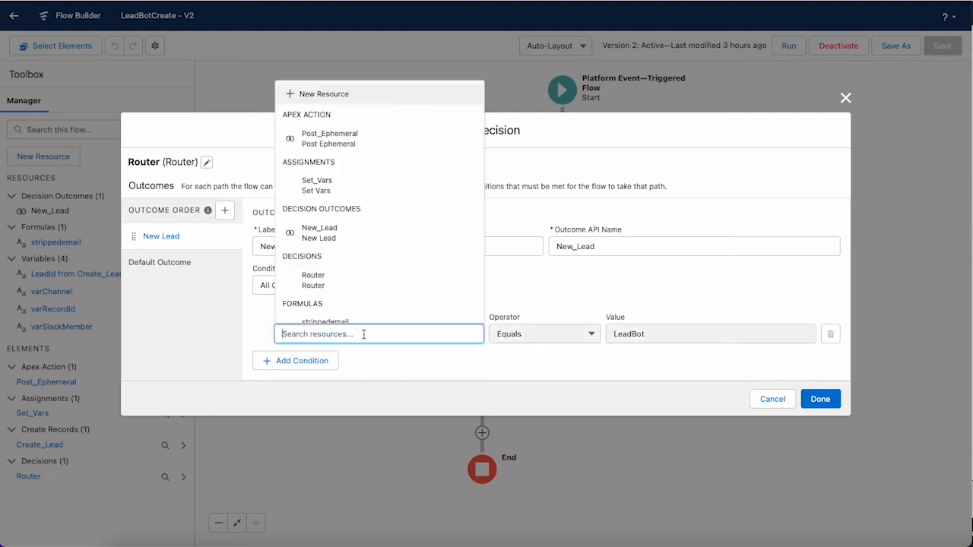
scroll(342, 258, down, 5)
click(323, 242)
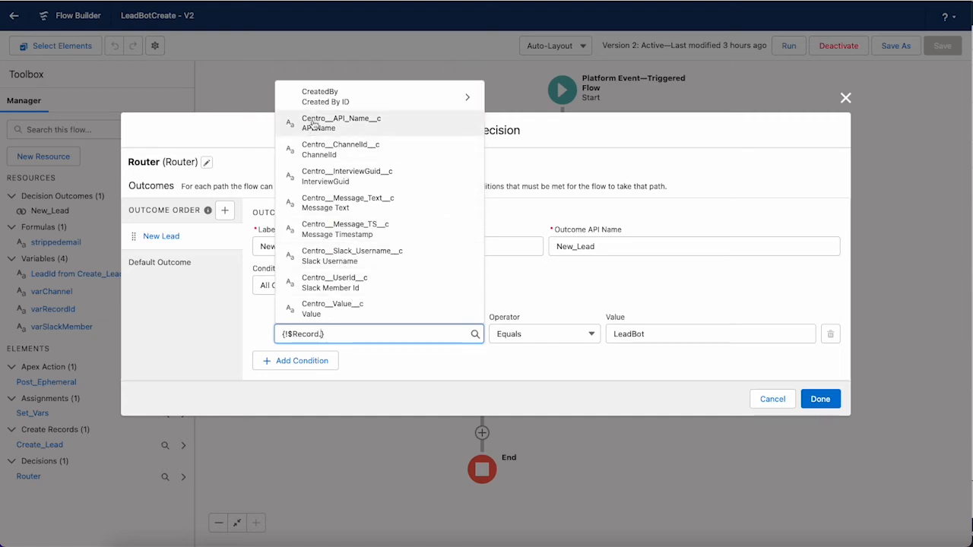
click(316, 122)
click(622, 341)
double_click(623, 338)
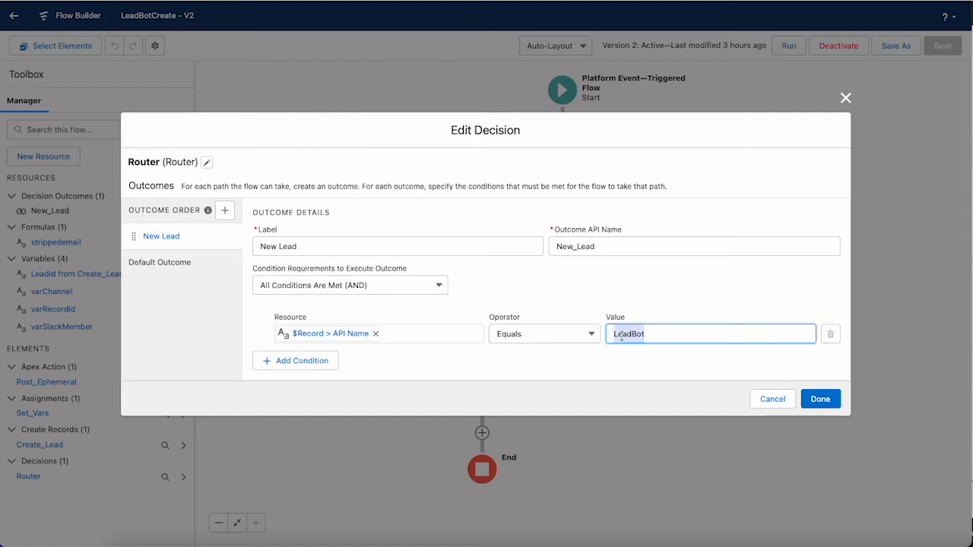
click(787, 403)
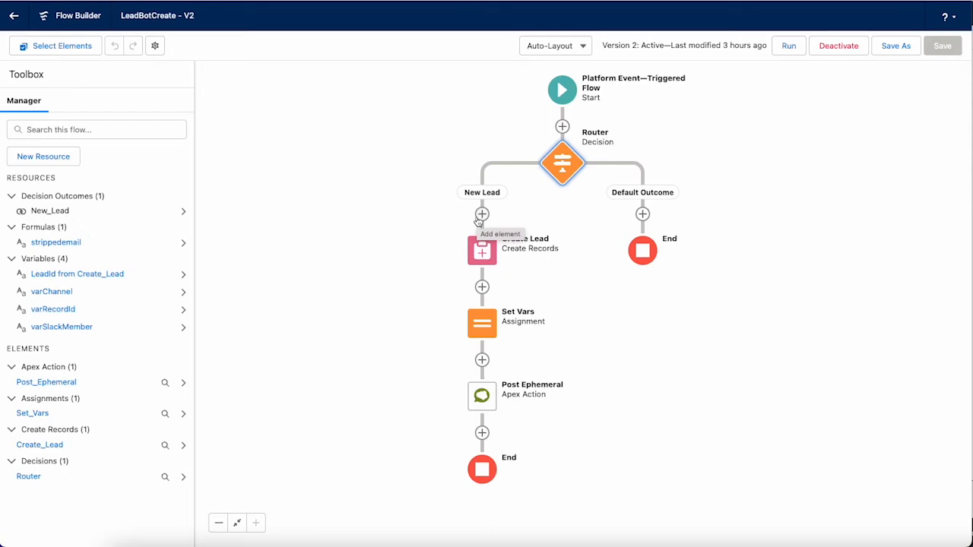
Open the strippedemail formula, enlarge its formula area to view the expression, and close it
click(58, 243)
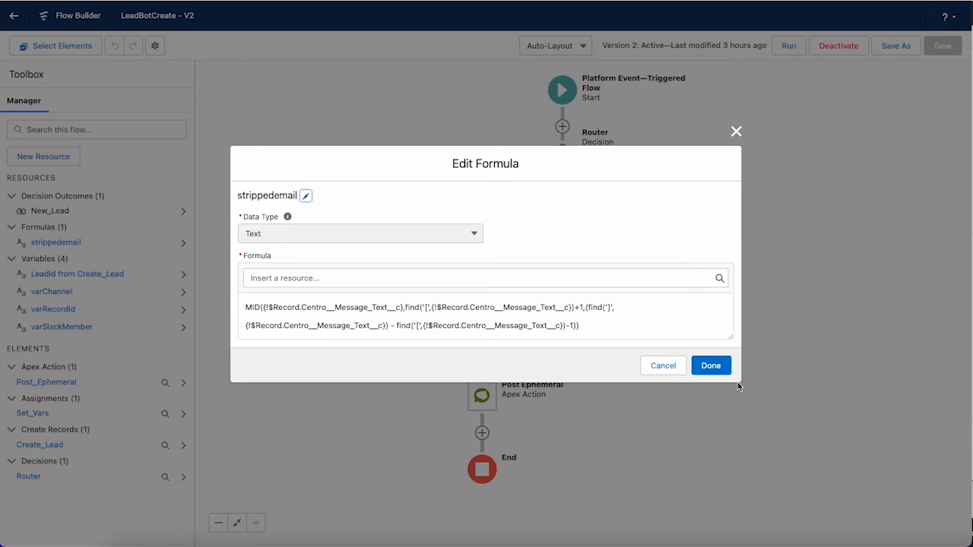
drag(735, 342, 736, 500)
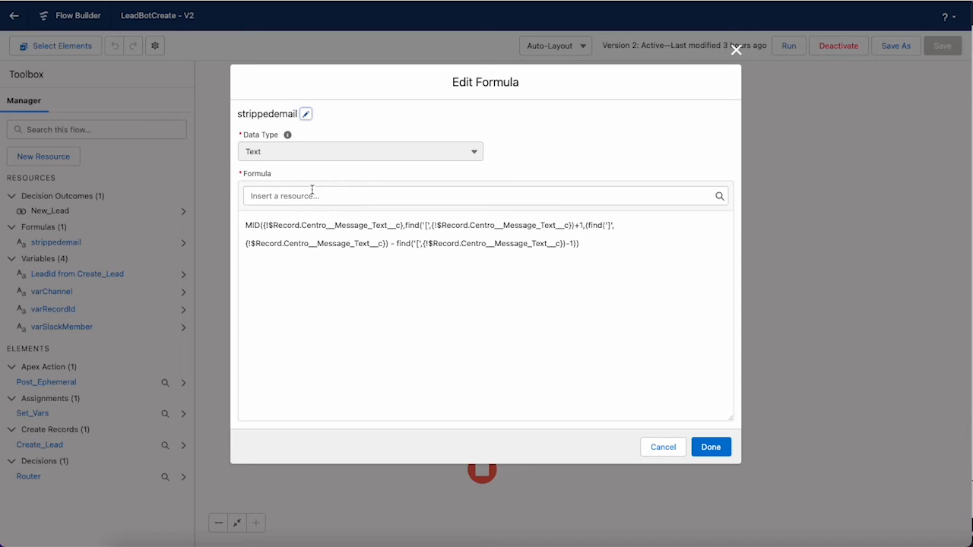
click(737, 51)
Start a new resource of type Formula, open its data type choices, and discard the resource
click(43, 156)
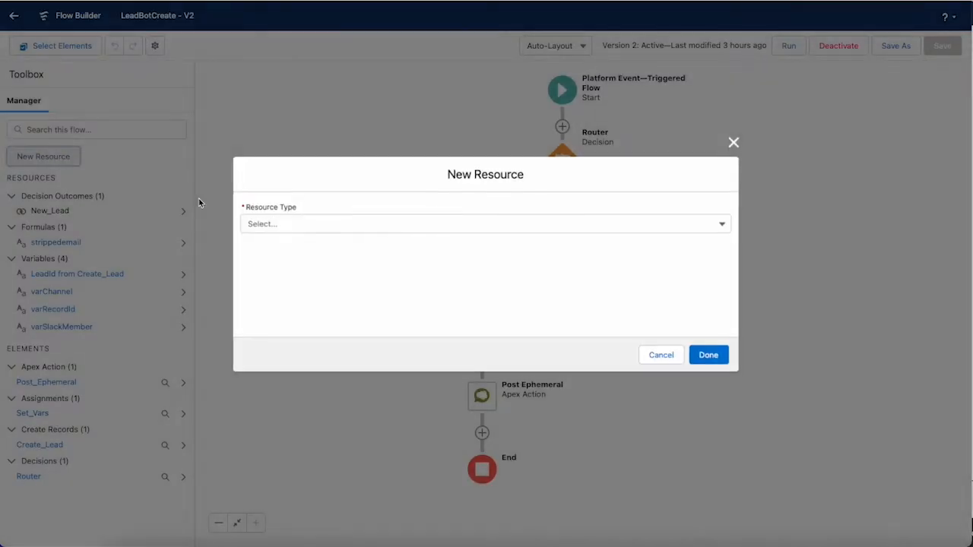
click(335, 223)
click(313, 307)
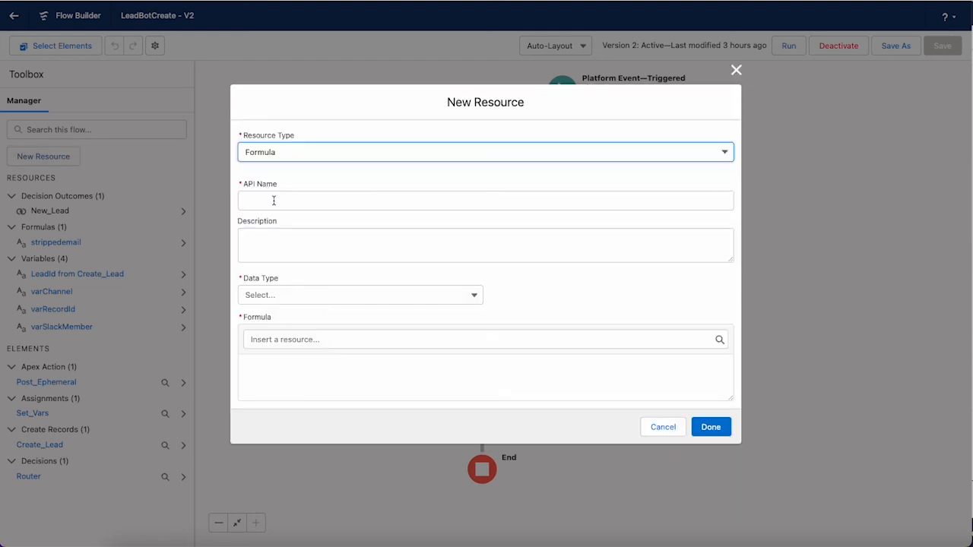
click(287, 293)
click(310, 273)
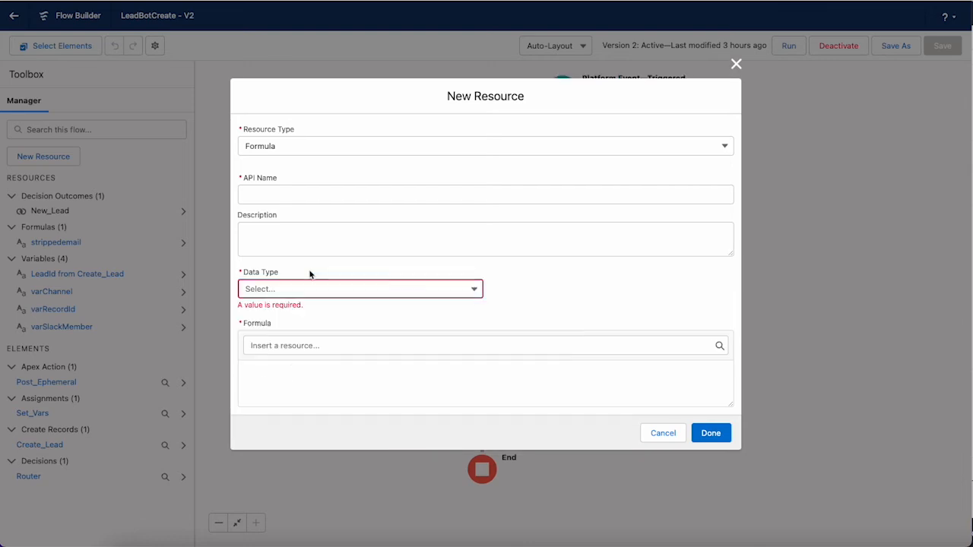
click(645, 434)
Reopen the strippedemail formula with an enlarged formula area and browse the $Record fields available for insertion
click(54, 243)
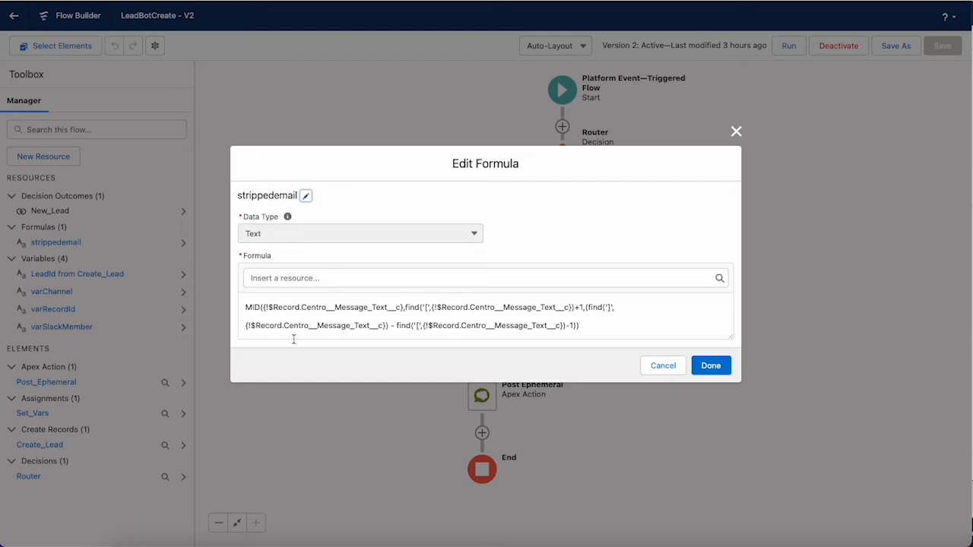
drag(732, 337, 732, 386)
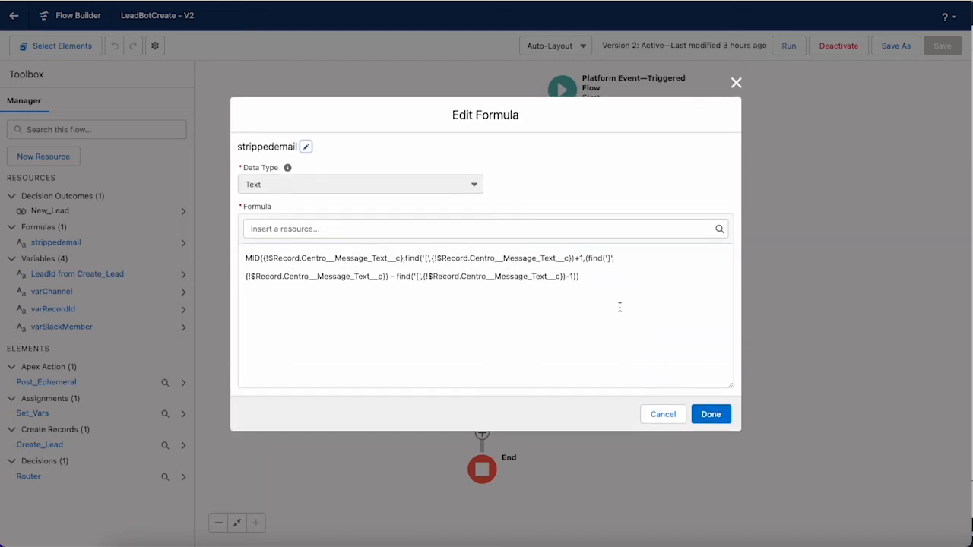
click(559, 229)
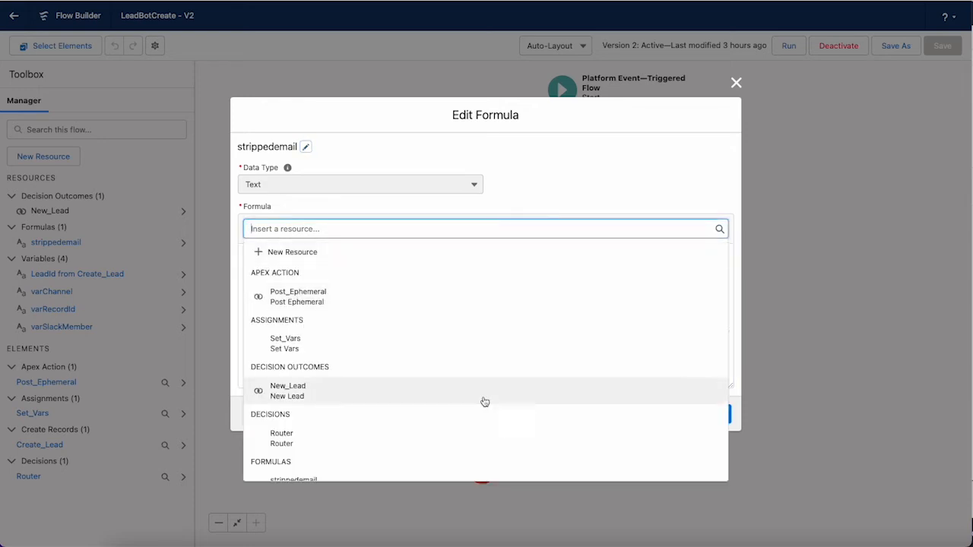
scroll(484, 402, down, 10)
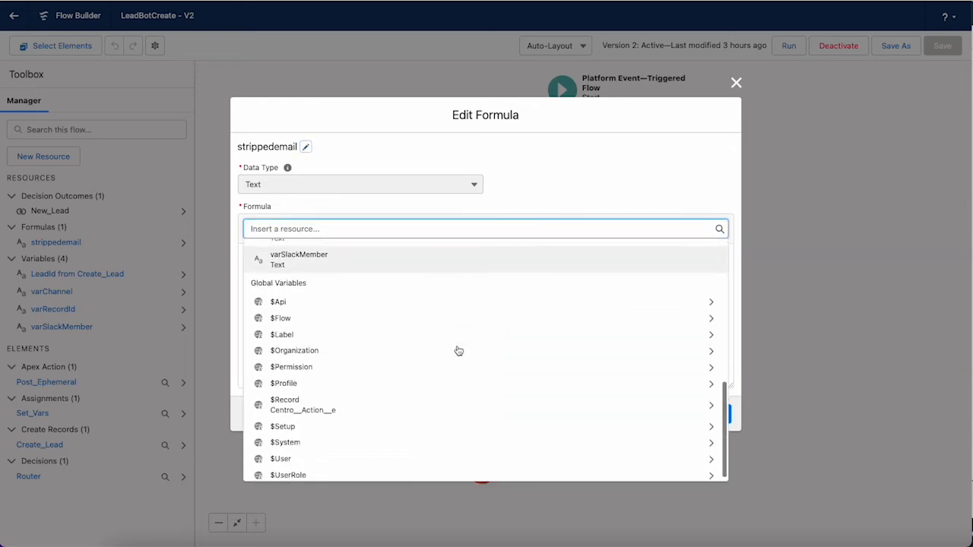
click(323, 402)
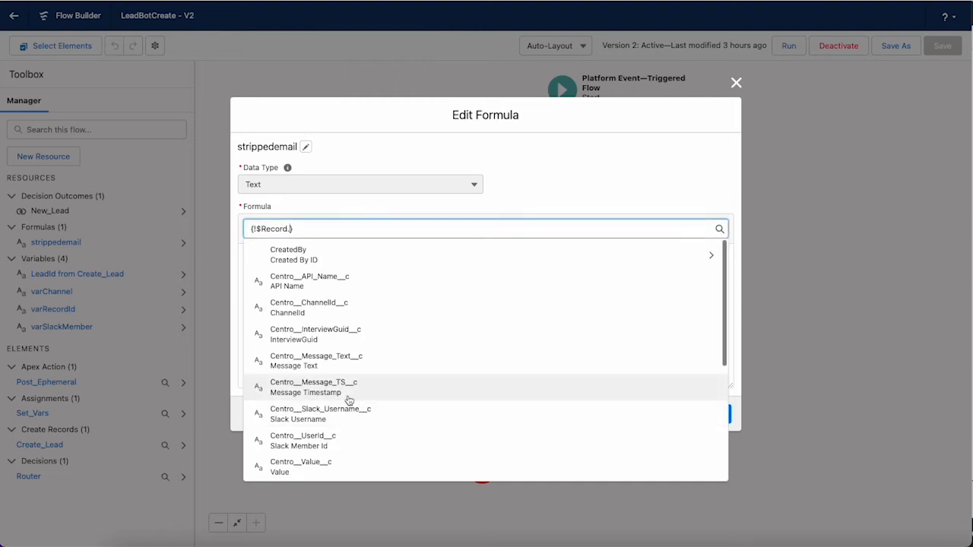
scroll(316, 393, down, 1)
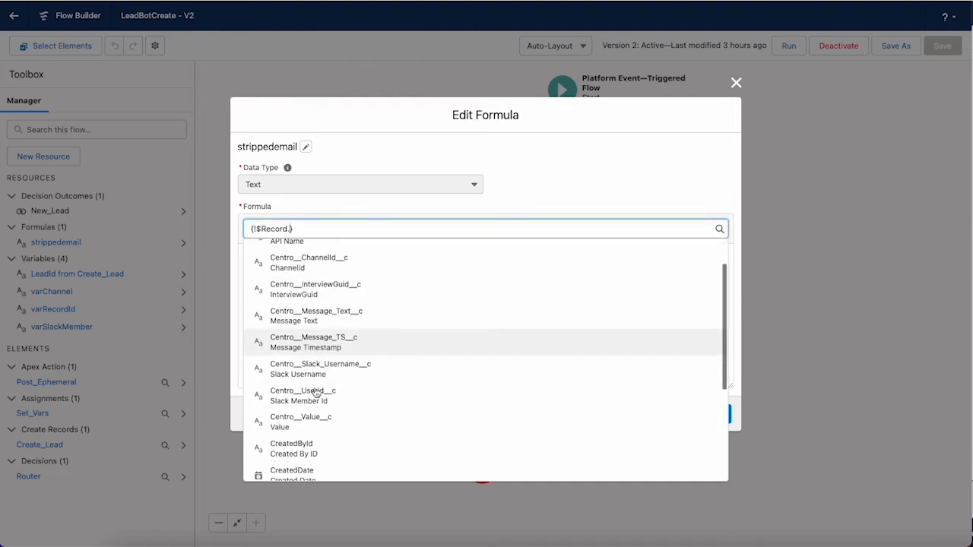
scroll(316, 393, down, 5)
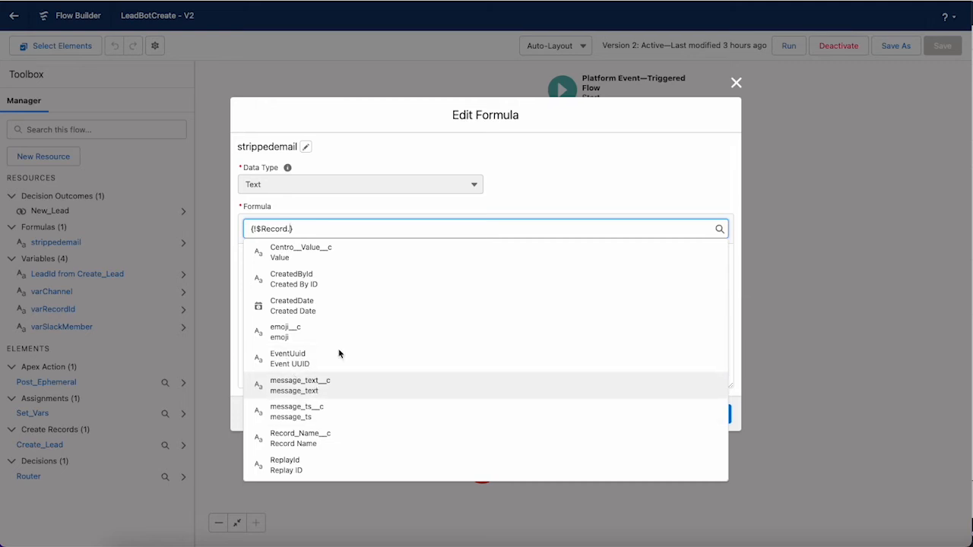
click(562, 169)
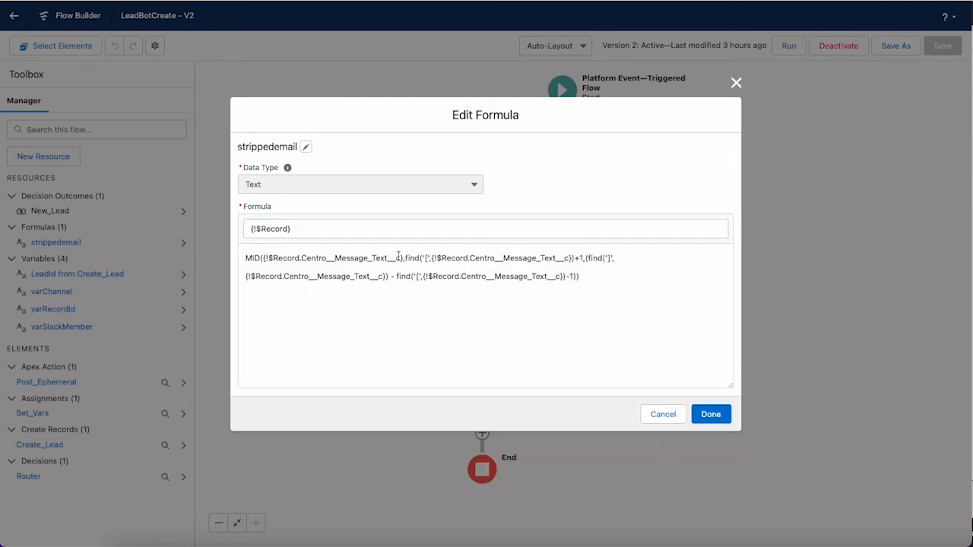
Examine the $Record.Centro__Message_Text__c reference and the complete MID expression in the strippedemail formula
drag(402, 258, 263, 258)
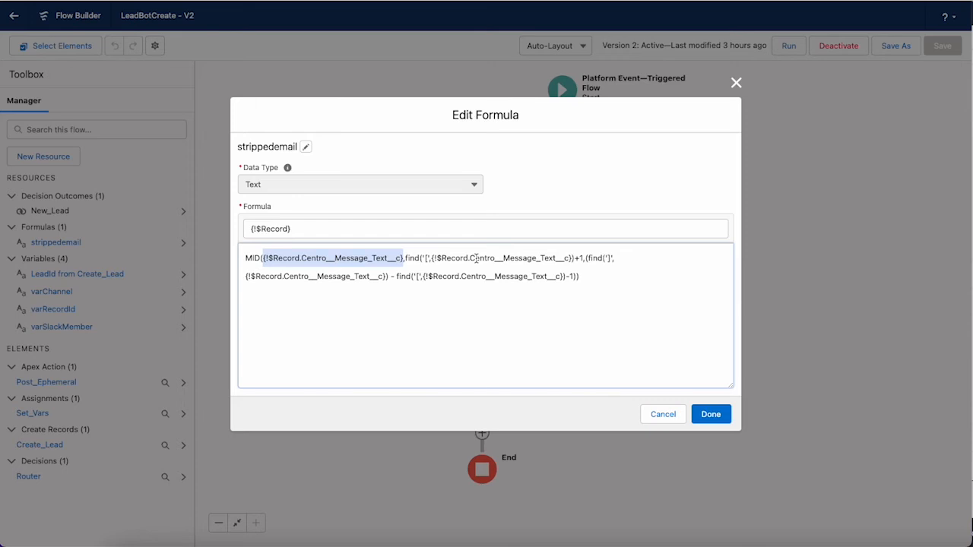
click(618, 284)
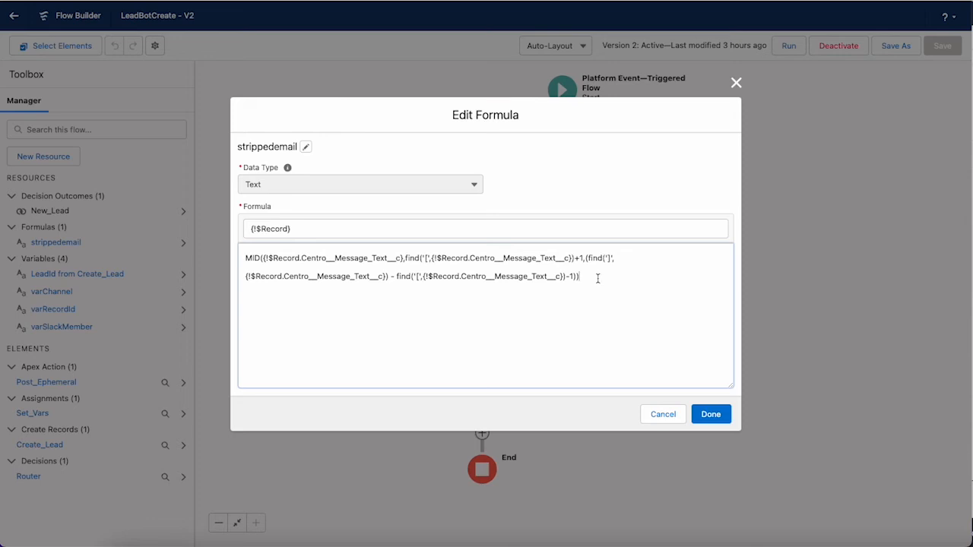
drag(597, 278, 229, 260)
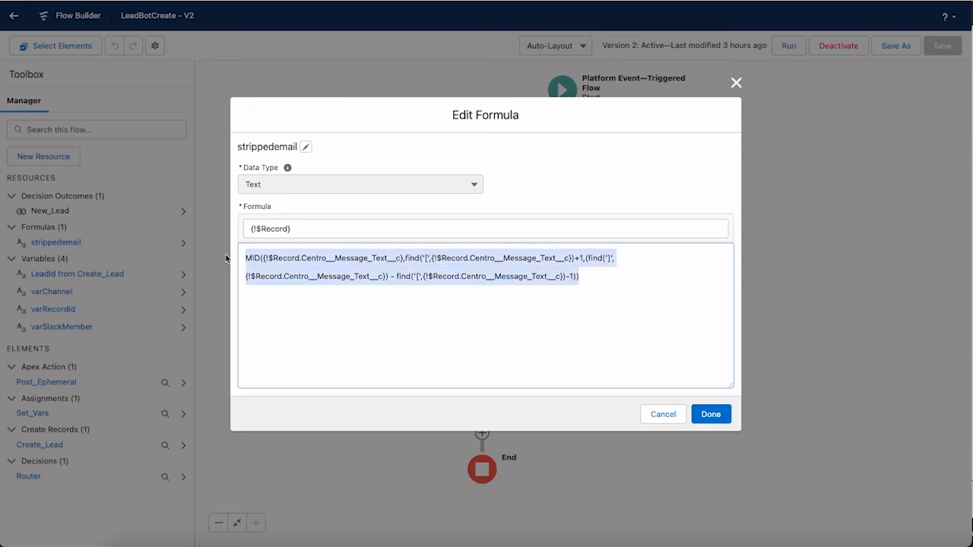
click(280, 276)
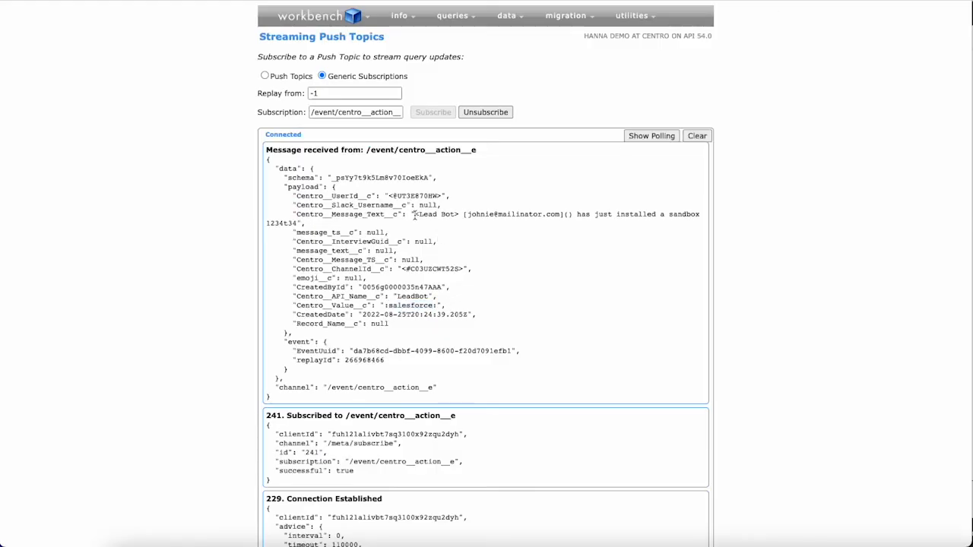
In Workbench's event payload, examine the e-mail address and its enclosing square brackets in Centro__Message_Text__c
drag(468, 216, 561, 217)
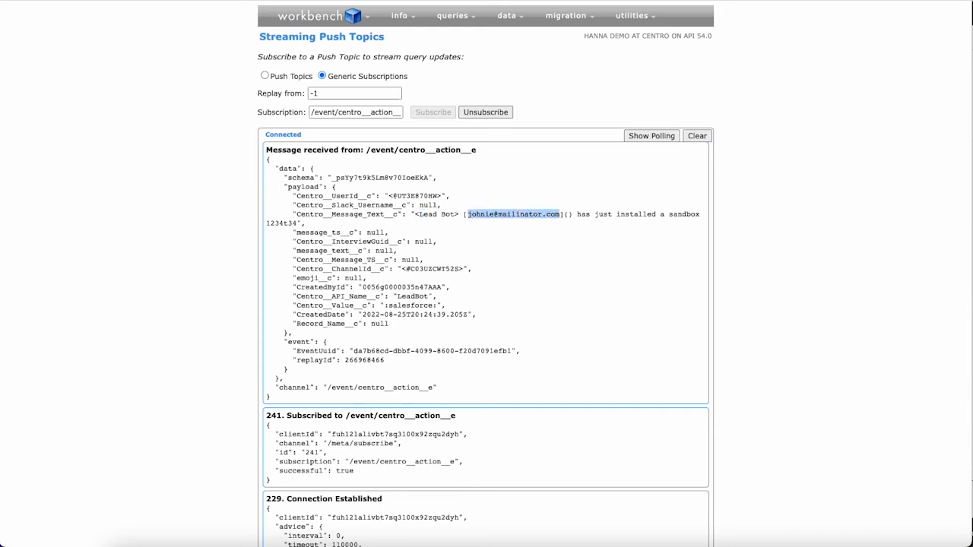
click(457, 226)
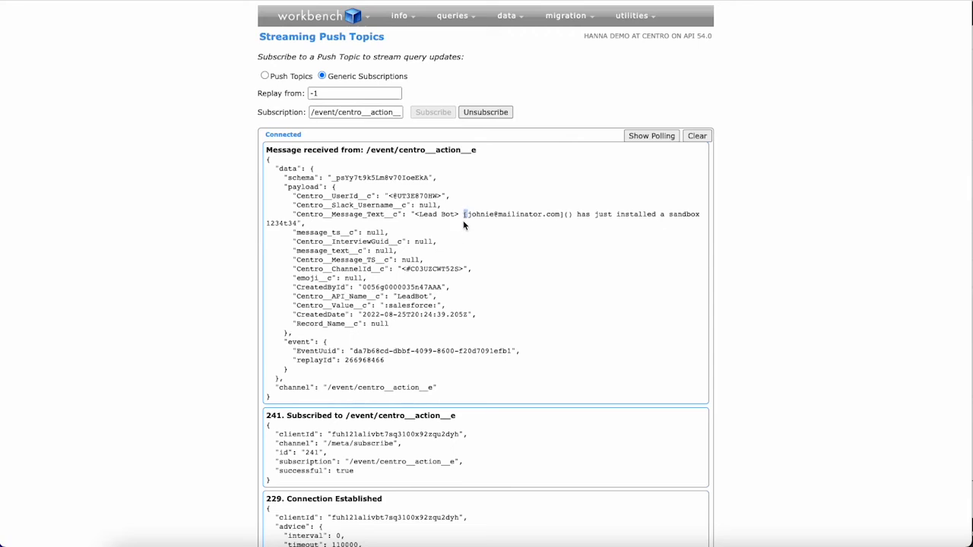
drag(563, 214, 559, 215)
click(575, 231)
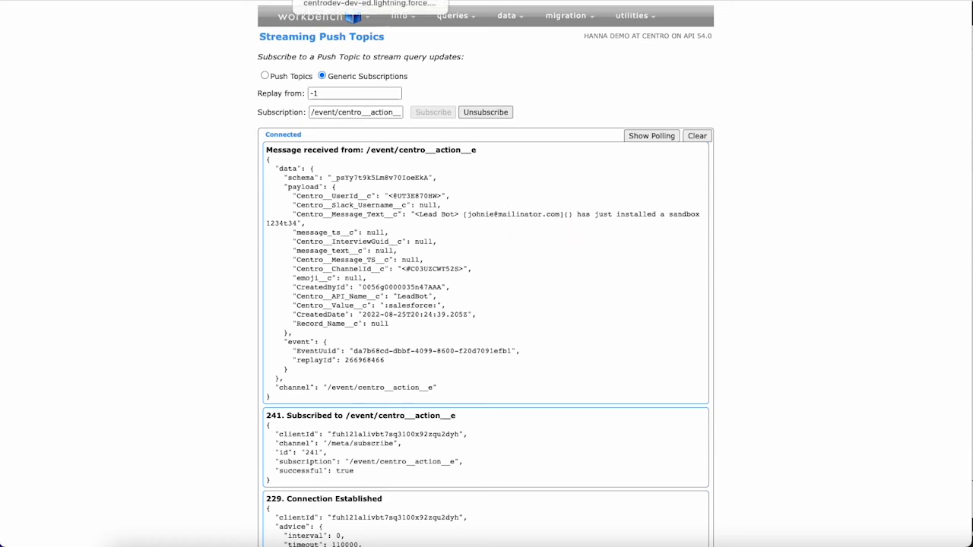
Switch back to Flow Builder, review the strippedemail formula's bracket search, and close it without saving
click(365, 7)
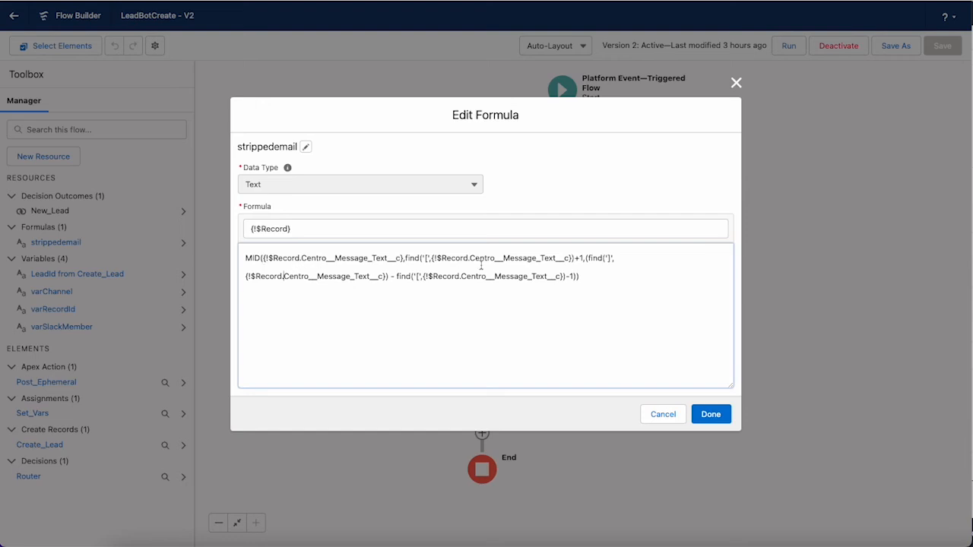
click(425, 259)
click(669, 417)
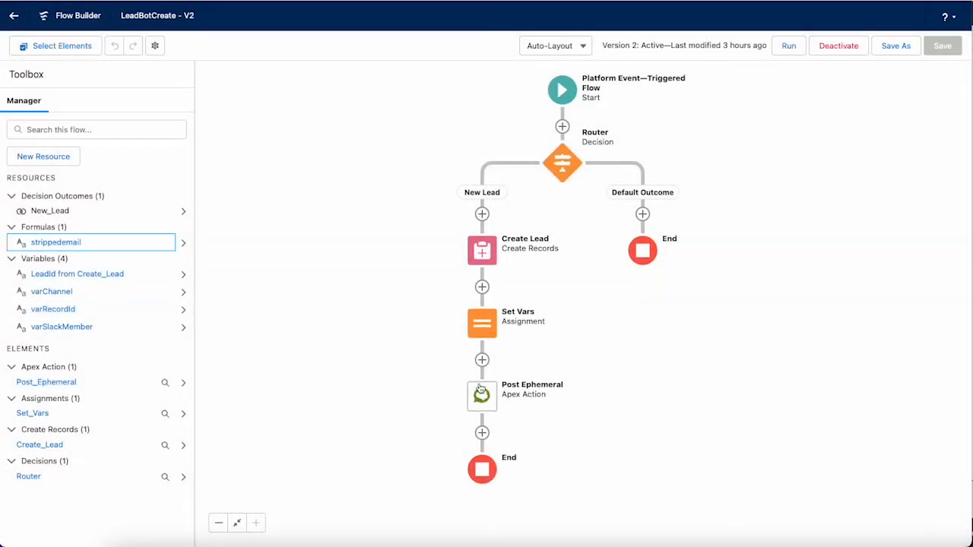
Open the Create Lead element, review its Lead field values including the Email mapping, and close it unchanged
double_click(488, 251)
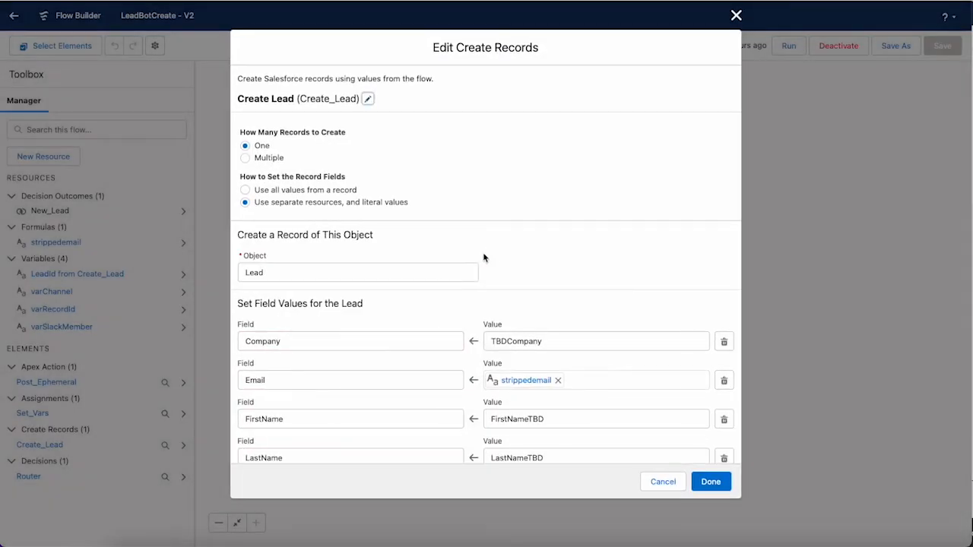
scroll(490, 274, down, 2)
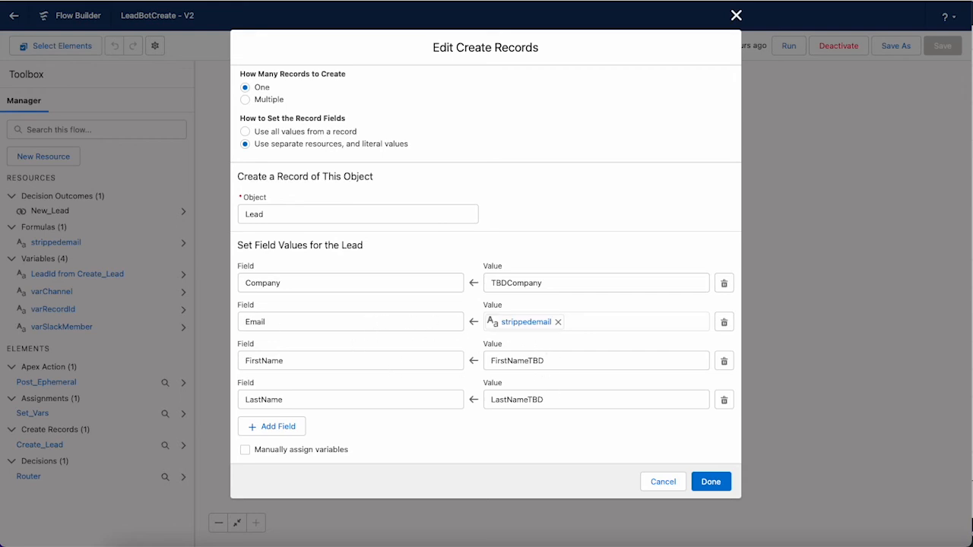
click(286, 318)
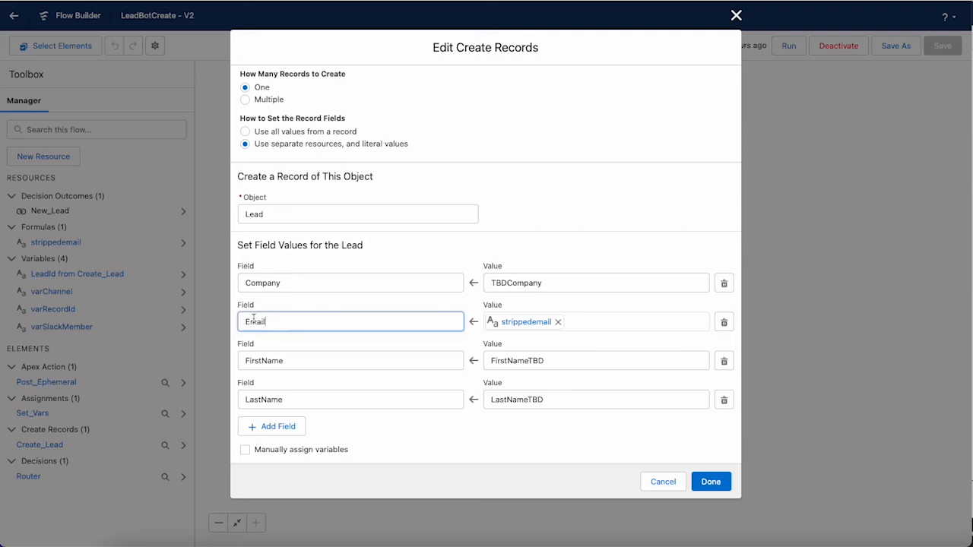
click(537, 345)
click(663, 482)
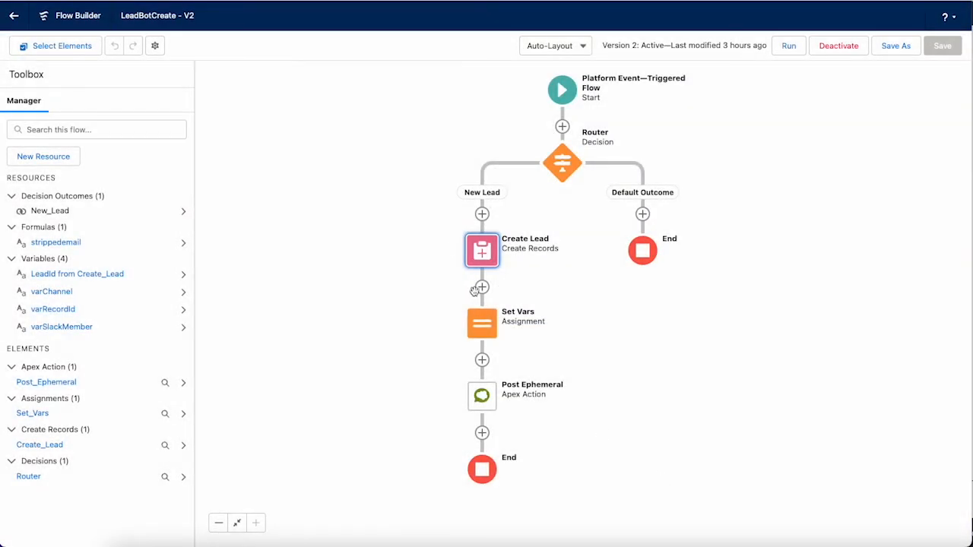
Open the Set Vars assignment and review the values given to varChannel, varSlackMember and varRecordId
click(473, 326)
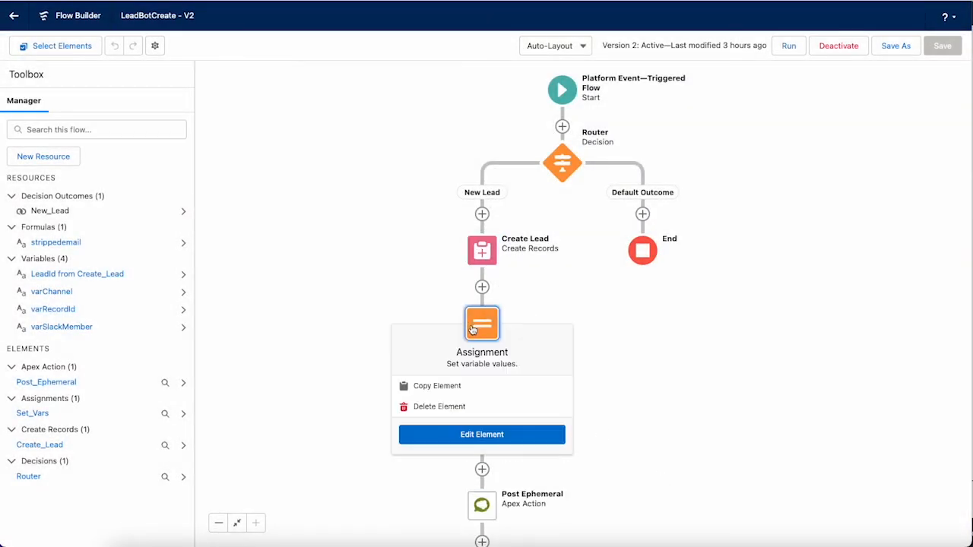
click(461, 439)
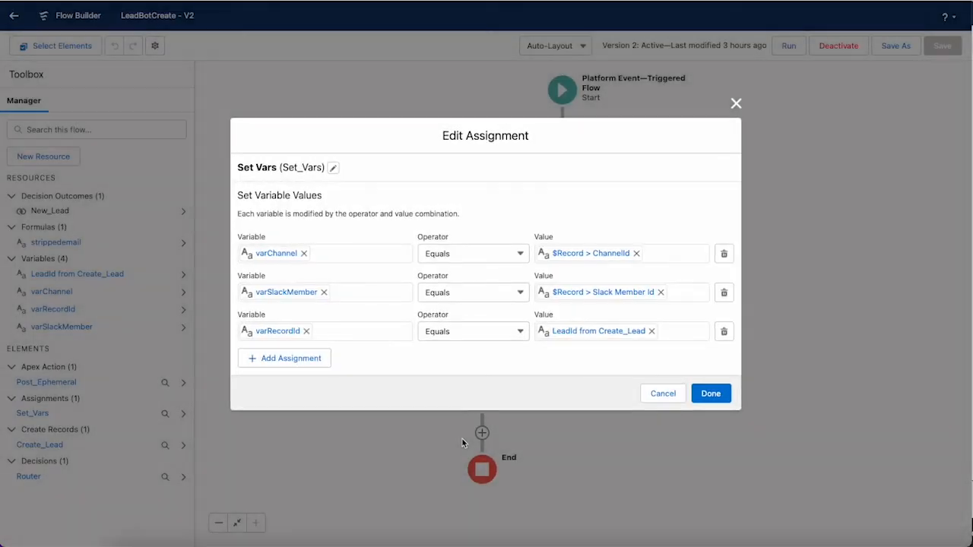
Explore creating a new variable from an added assignment row, cancel it, remove the row, and close Set Vars without saving
click(269, 364)
click(270, 352)
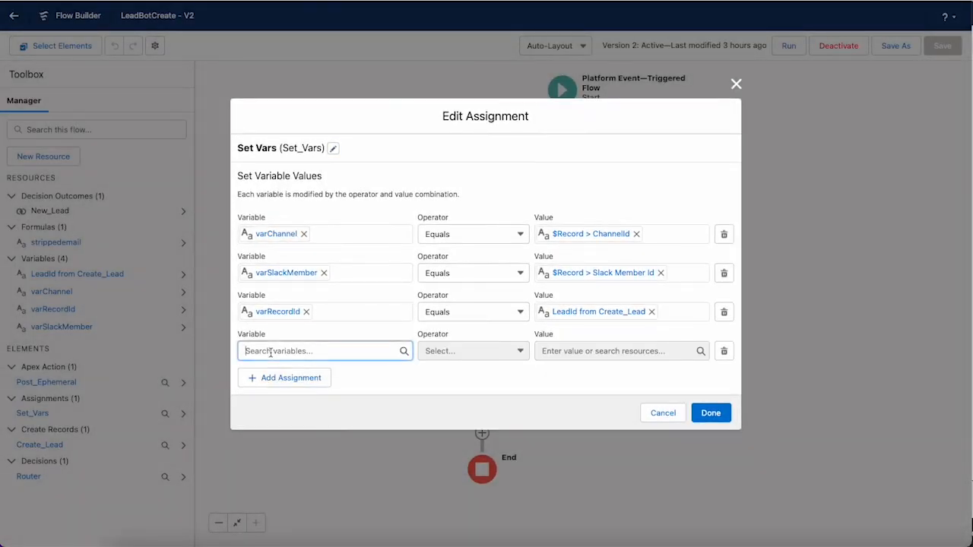
click(278, 144)
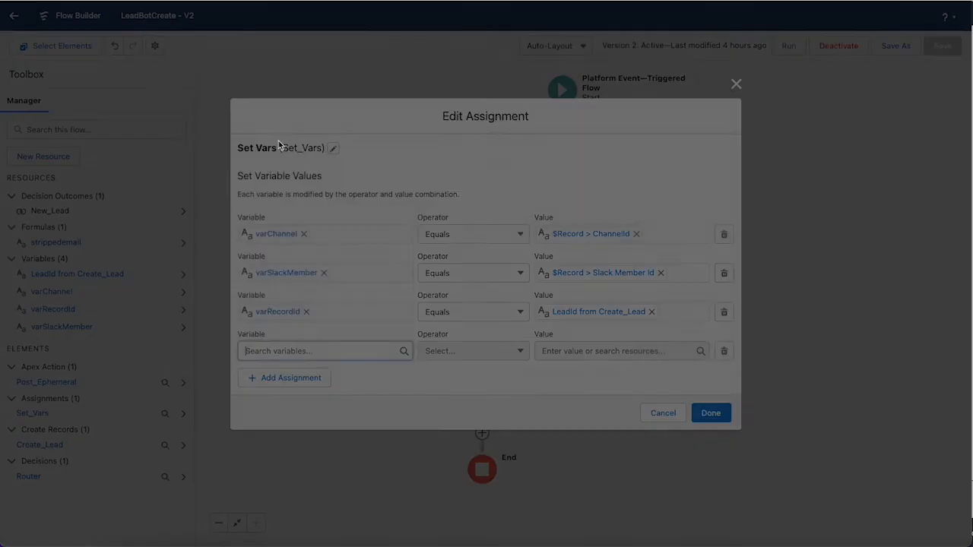
click(287, 222)
click(290, 253)
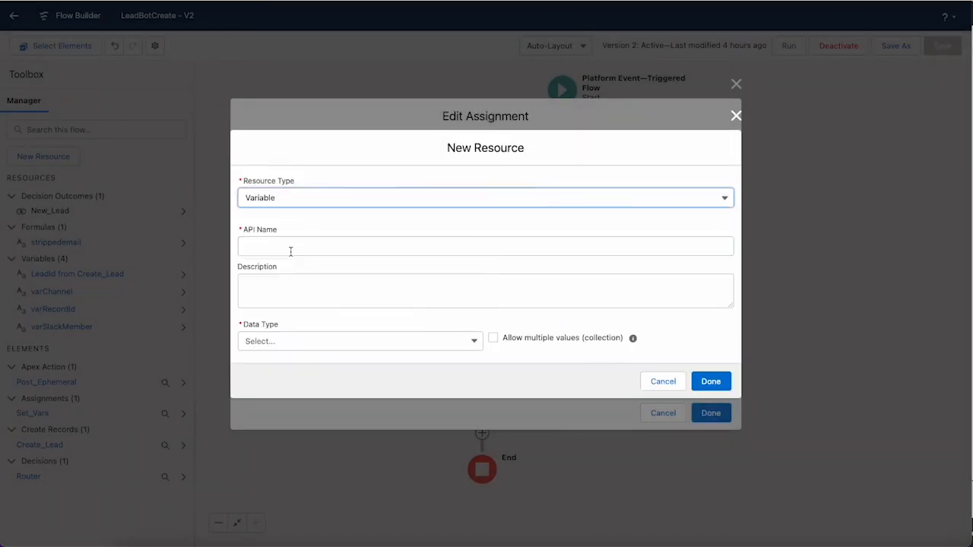
click(290, 252)
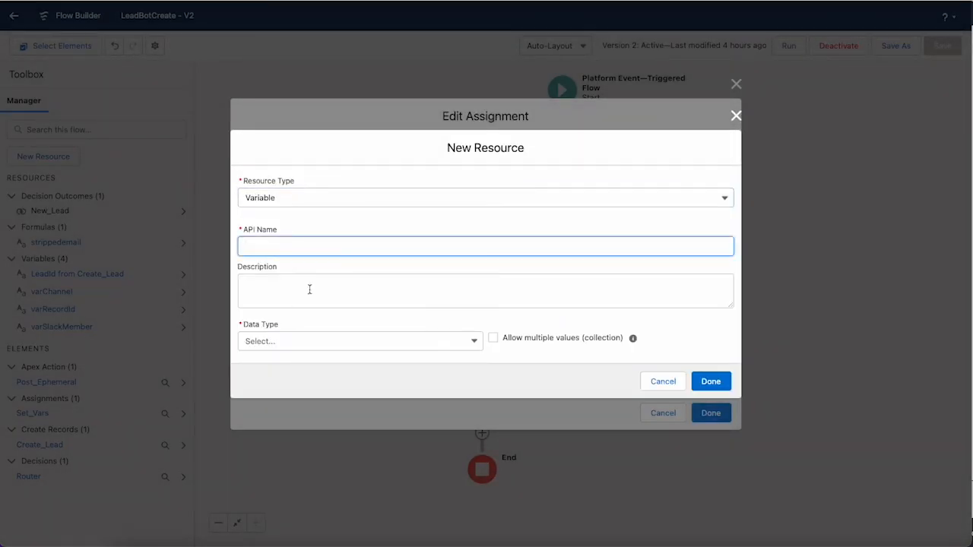
click(297, 343)
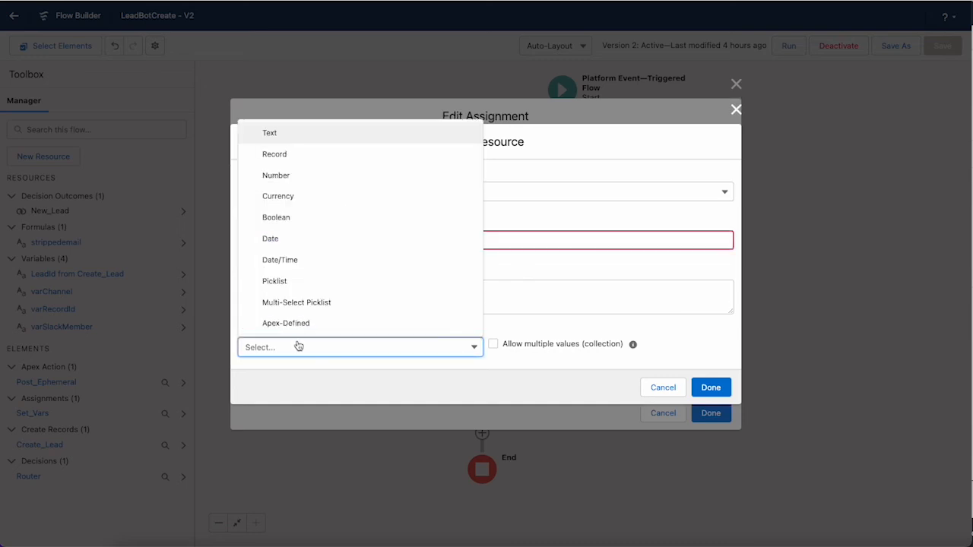
click(662, 387)
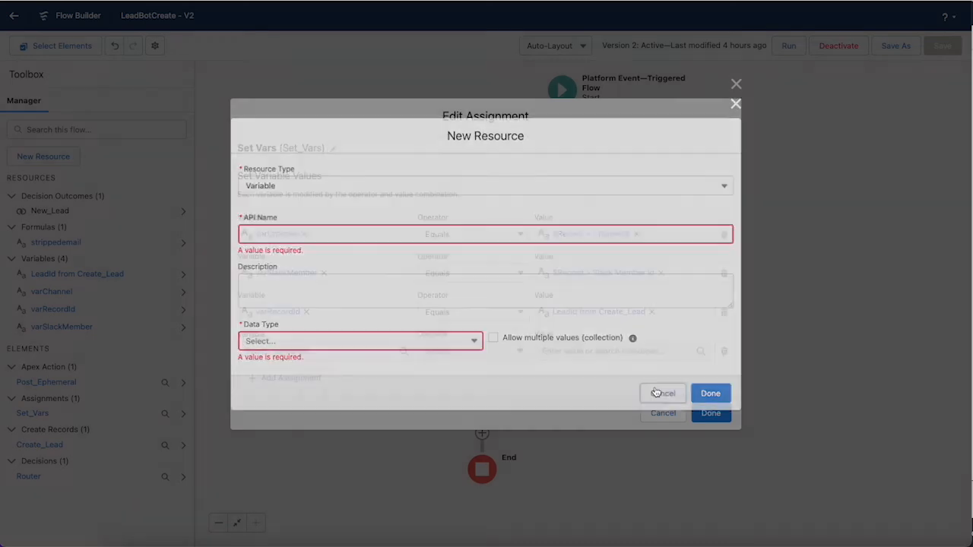
click(724, 351)
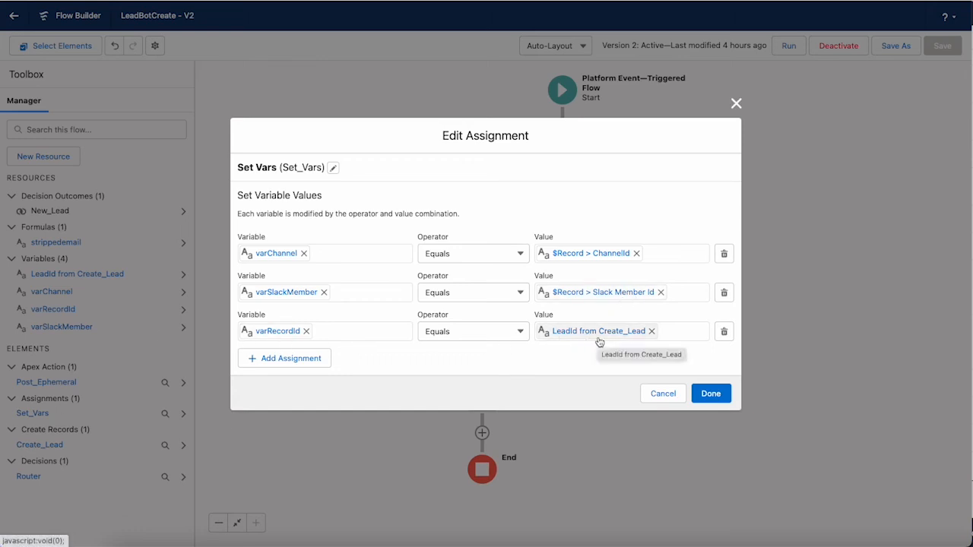
click(662, 394)
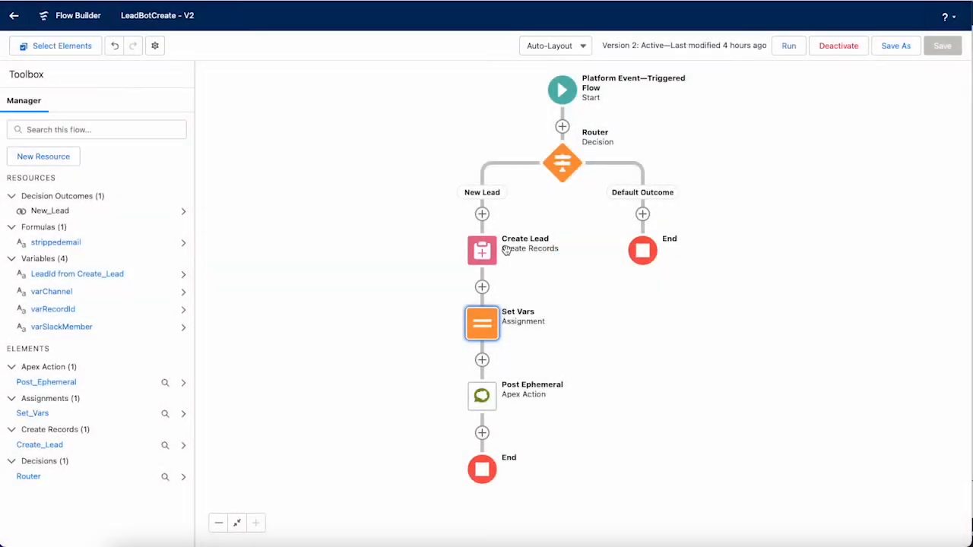
Open the Post Ephemeral action and review its channel variable, custom message, and message options, including the Slack Member ID variable choices
double_click(482, 397)
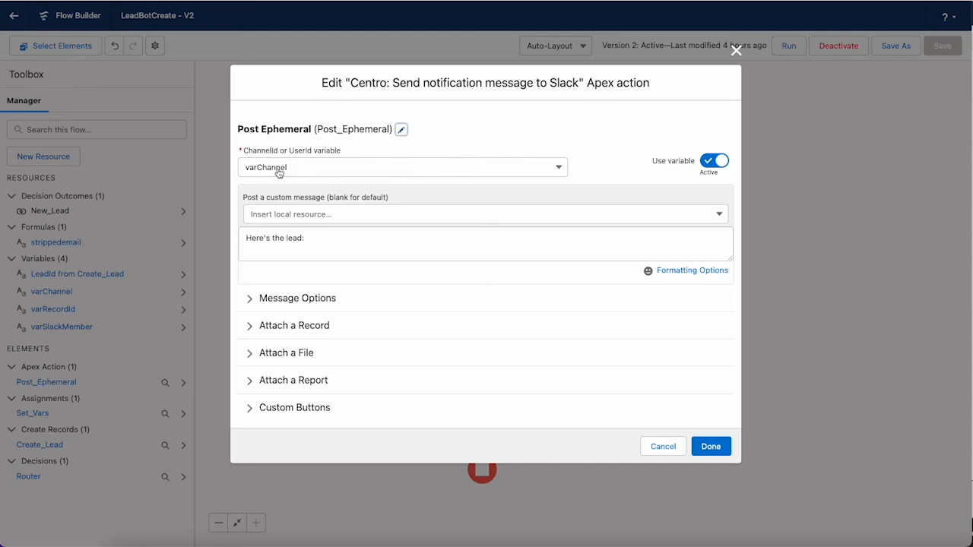
drag(326, 242, 237, 266)
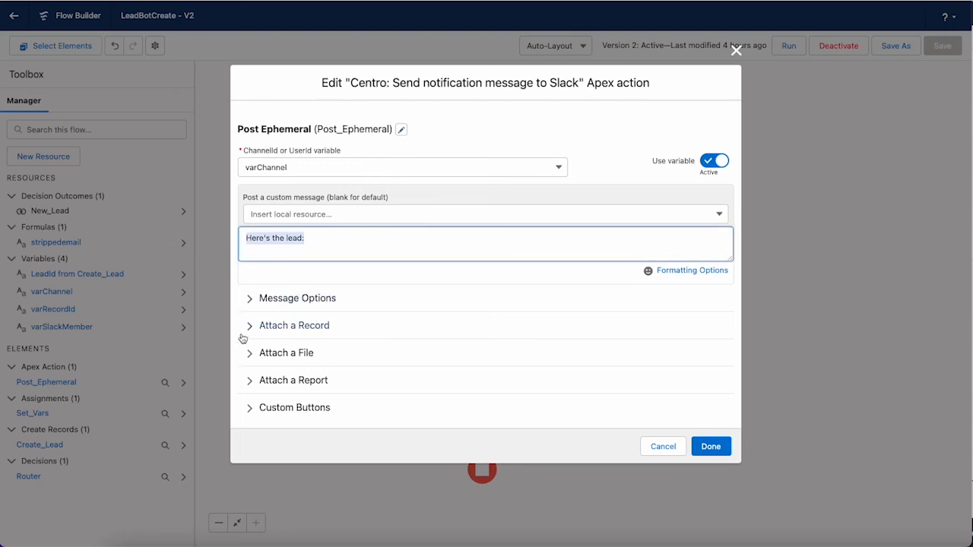
click(252, 304)
scroll(303, 324, down, 3)
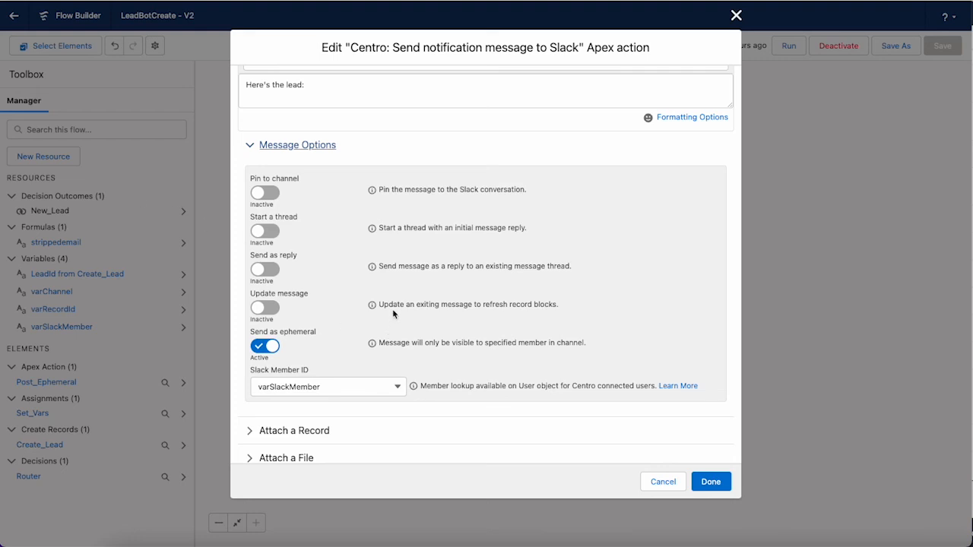
scroll(380, 315, down, 2)
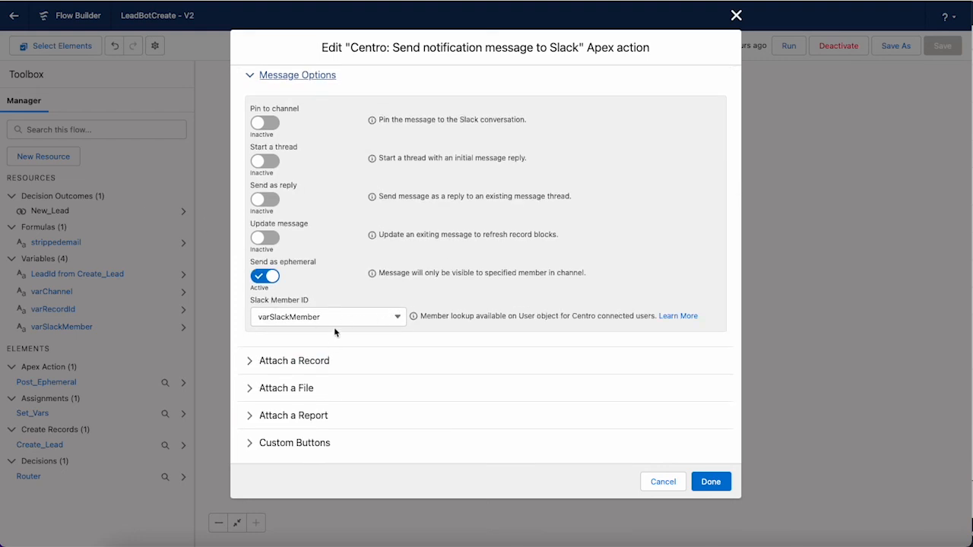
click(327, 316)
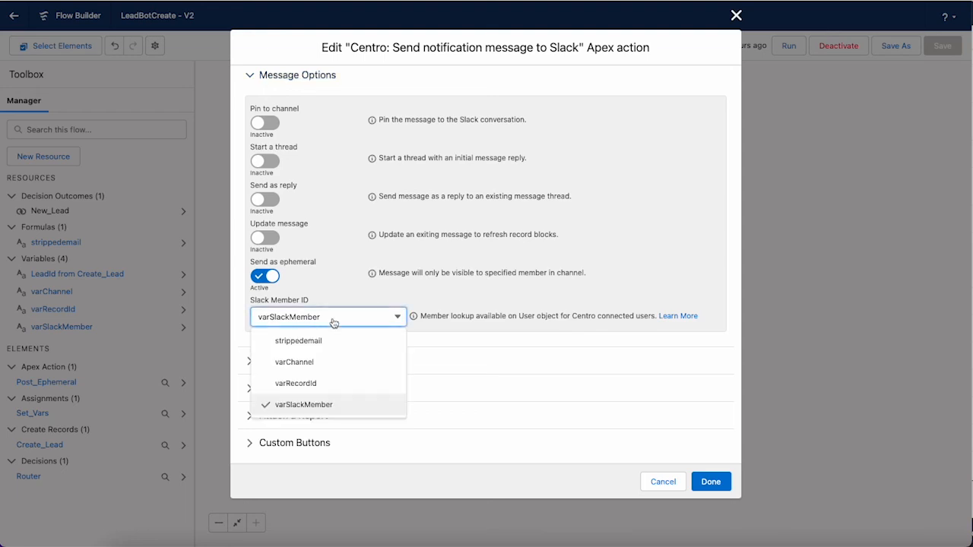
click(425, 299)
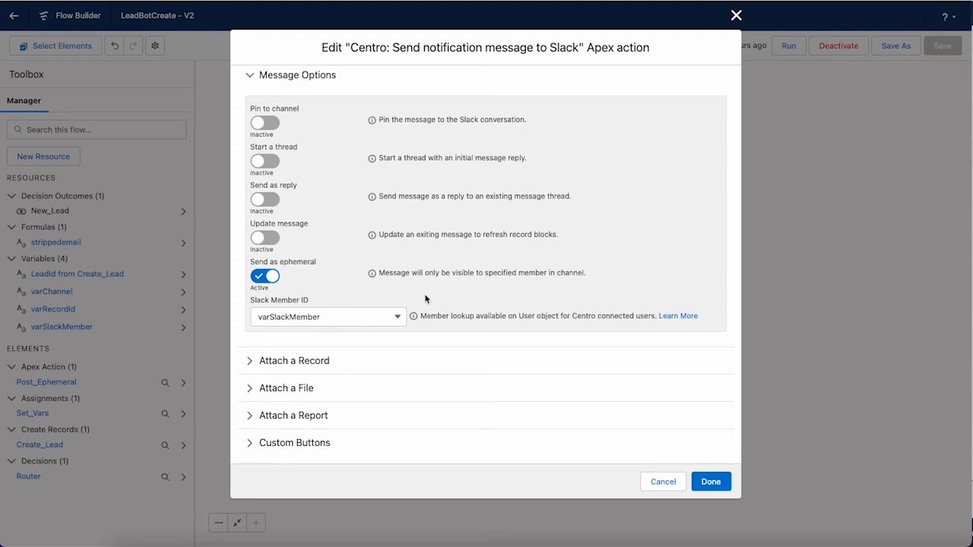
Review the Attach a Record and Custom Buttons settings, and close the Post Ephemeral action unchanged
click(249, 365)
scroll(360, 411, down, 3)
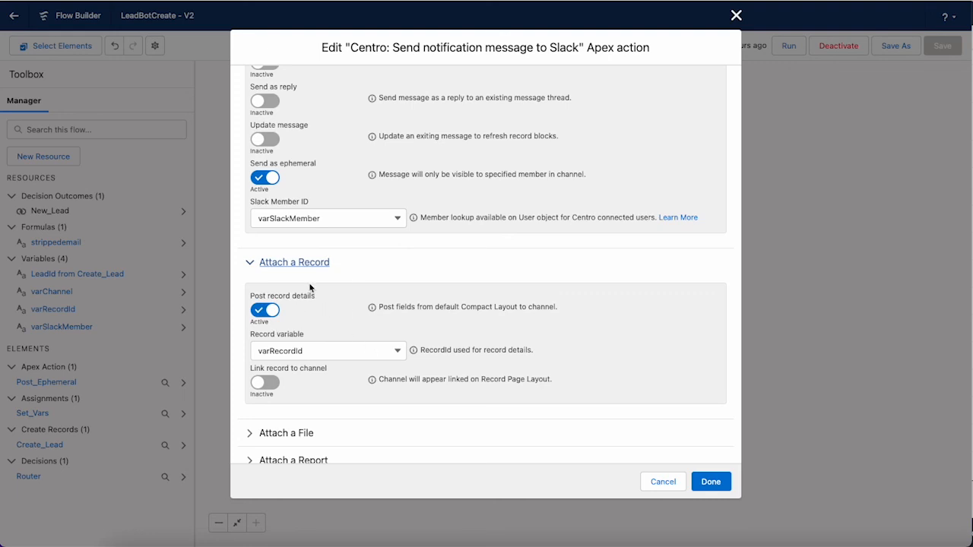
scroll(368, 318, down, 2)
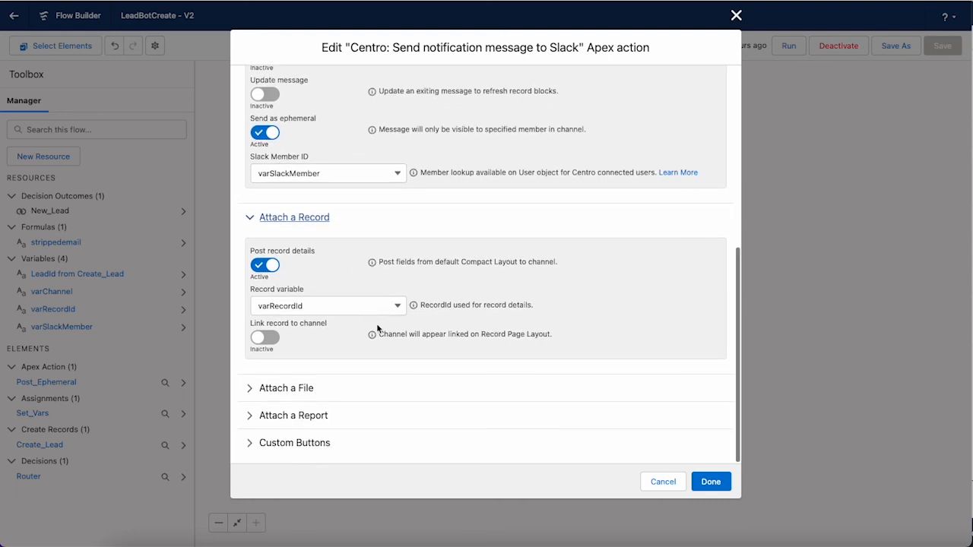
click(252, 443)
scroll(378, 428, down, 3)
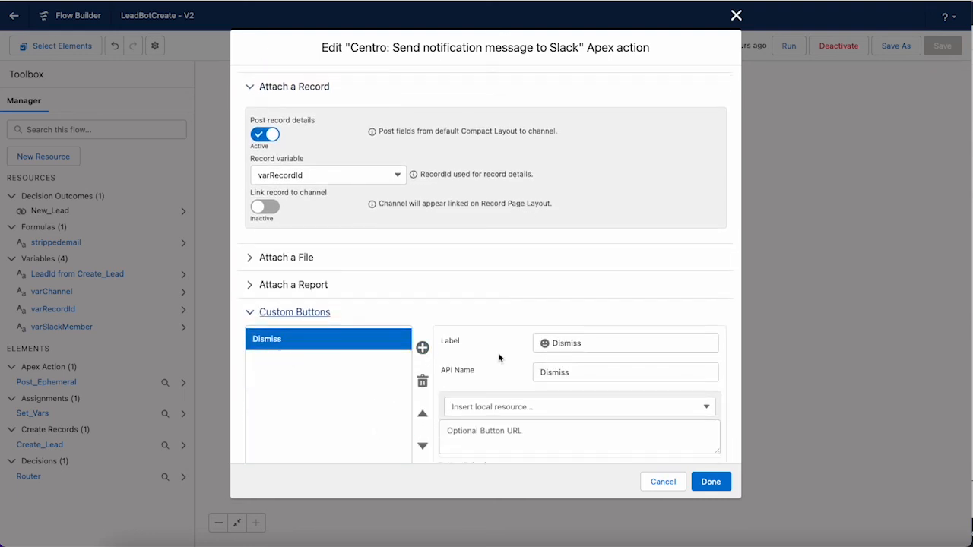
scroll(500, 358, down, 2)
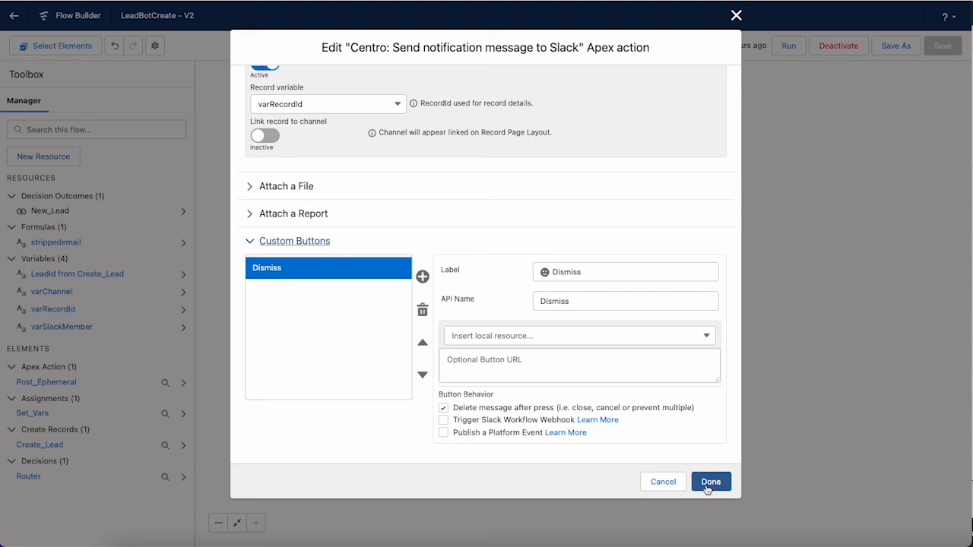
click(660, 489)
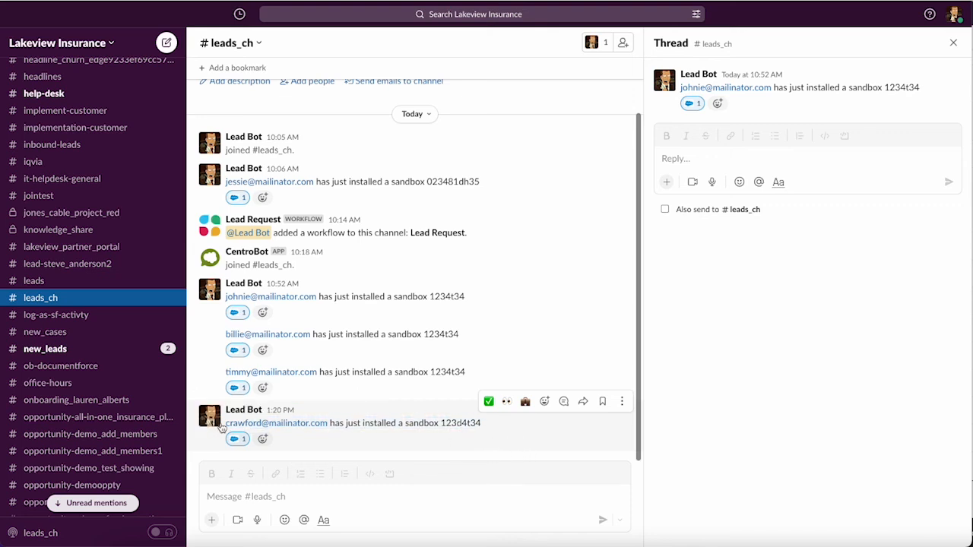
In Slack's leads_ch channel, post a copy of the newest Lead Bot sandbox message with a different name in its e-mail address
drag(490, 427, 224, 424)
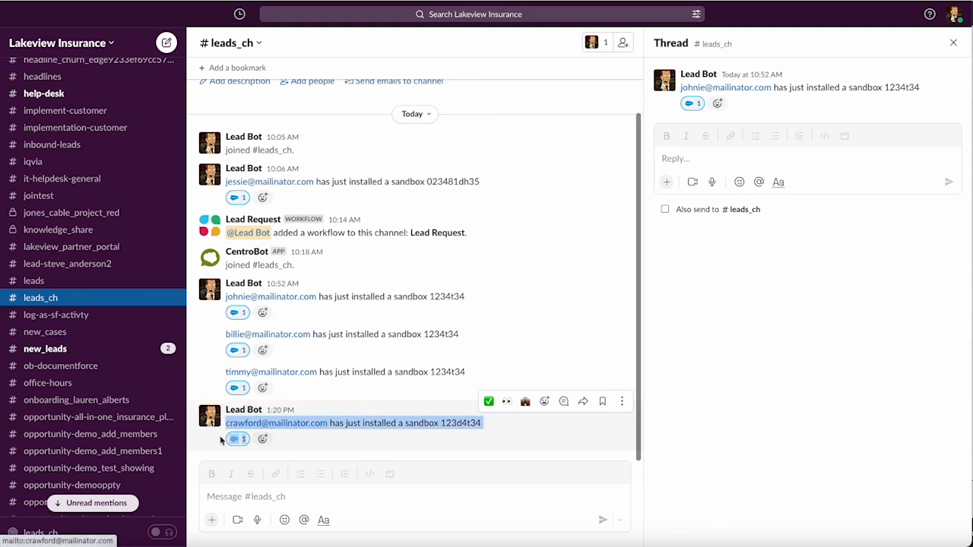
click(238, 494)
key(ctrl+v)
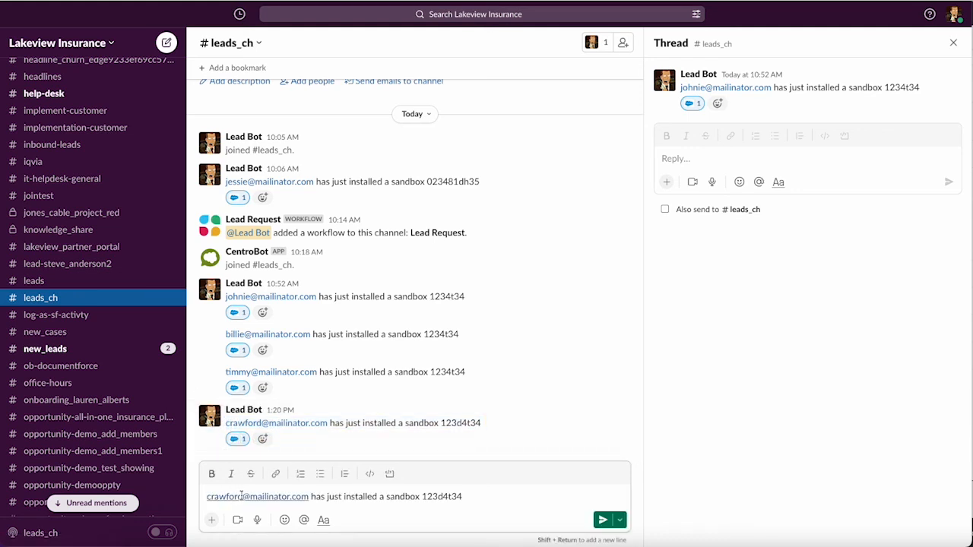
double_click(241, 495)
text(ryan)
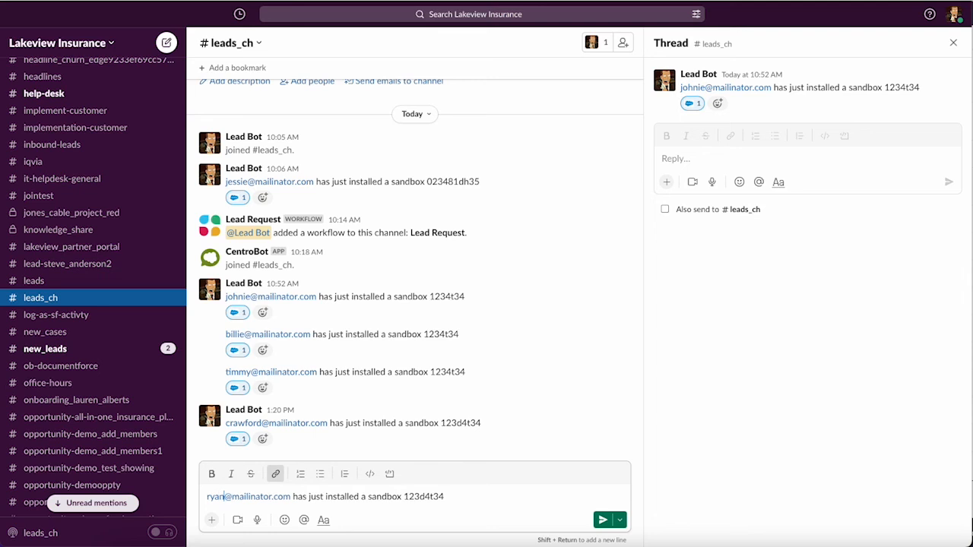
key(Return)
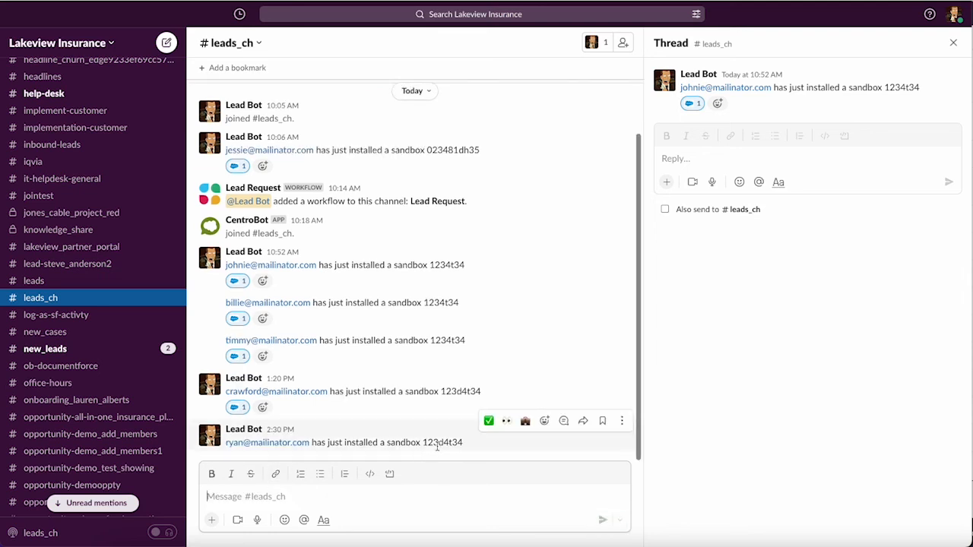
React to the newly posted message with the salesforce emoji, and dismiss the lead message that CentroBot posts in response
click(544, 420)
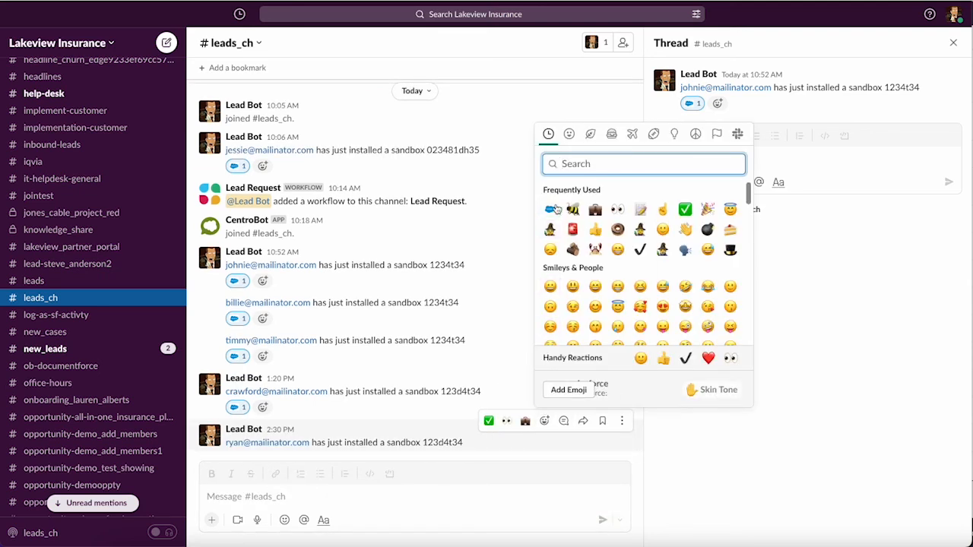
click(550, 208)
click(953, 42)
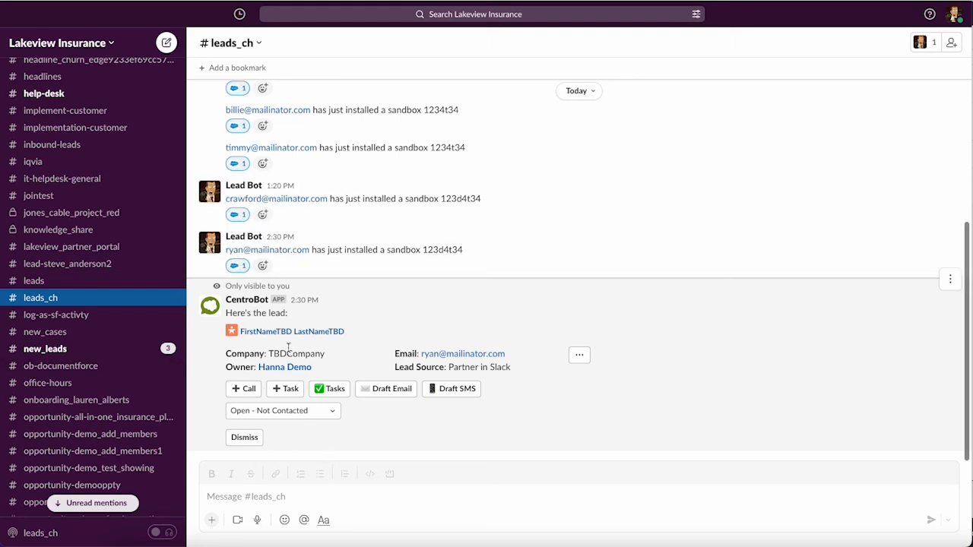
click(242, 438)
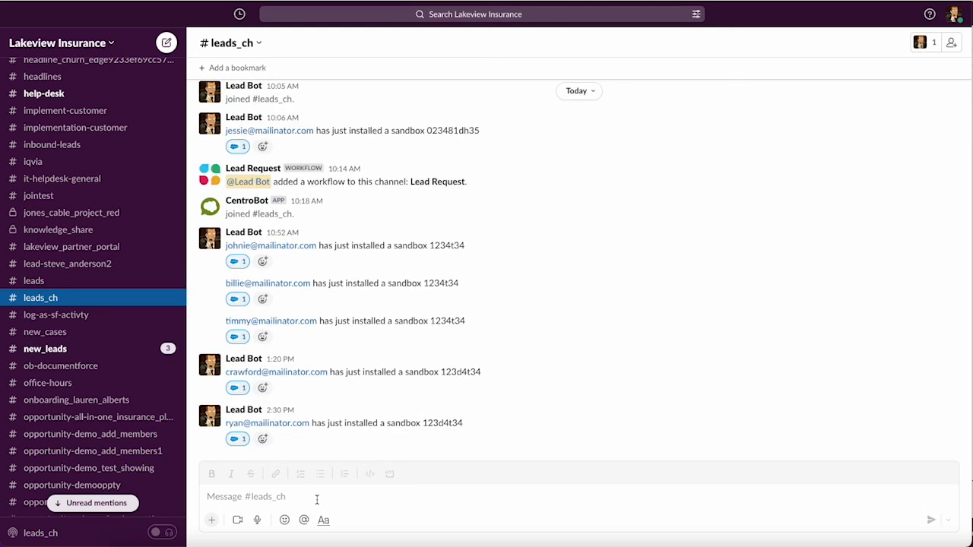